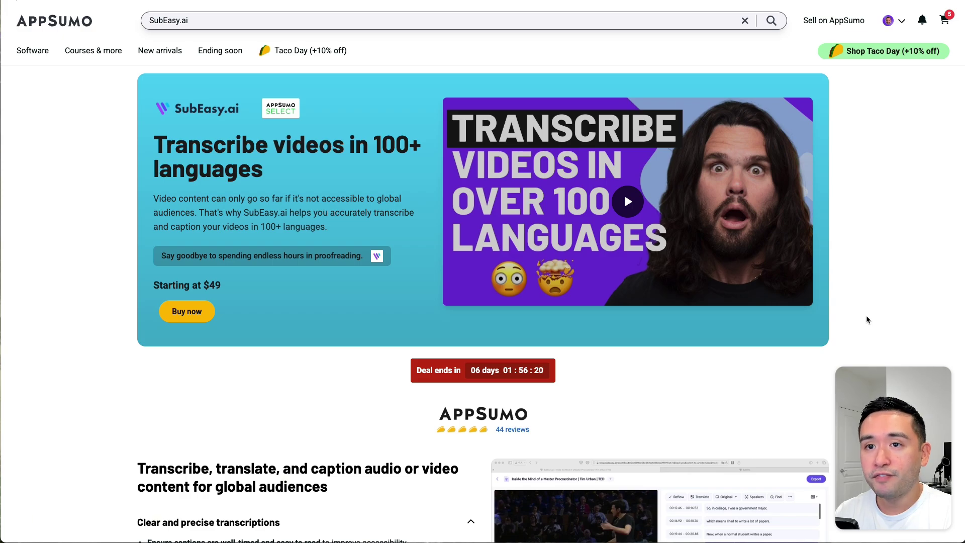
Scroll the AppSumo SubEasy.ai deal page down to the 'Choose the plan' pricing table
scroll(866, 317, down, 6)
scroll(886, 315, down, 4)
scroll(886, 315, down, 1)
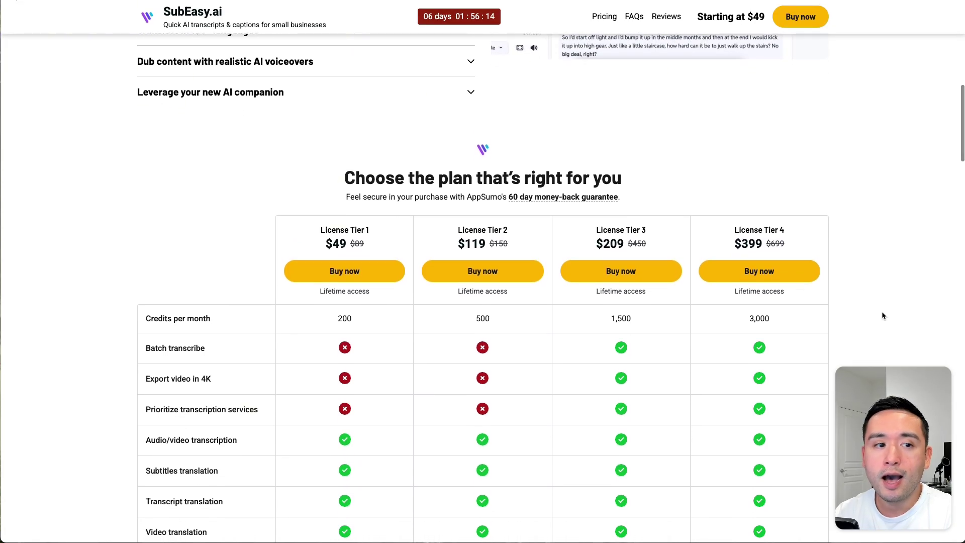
scroll(883, 314, down, 3)
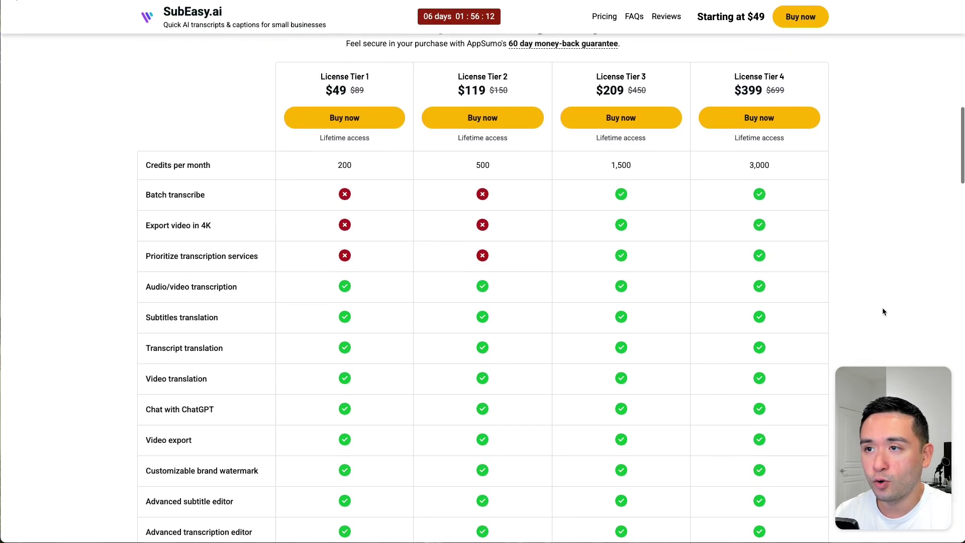
scroll(883, 312, up, 2)
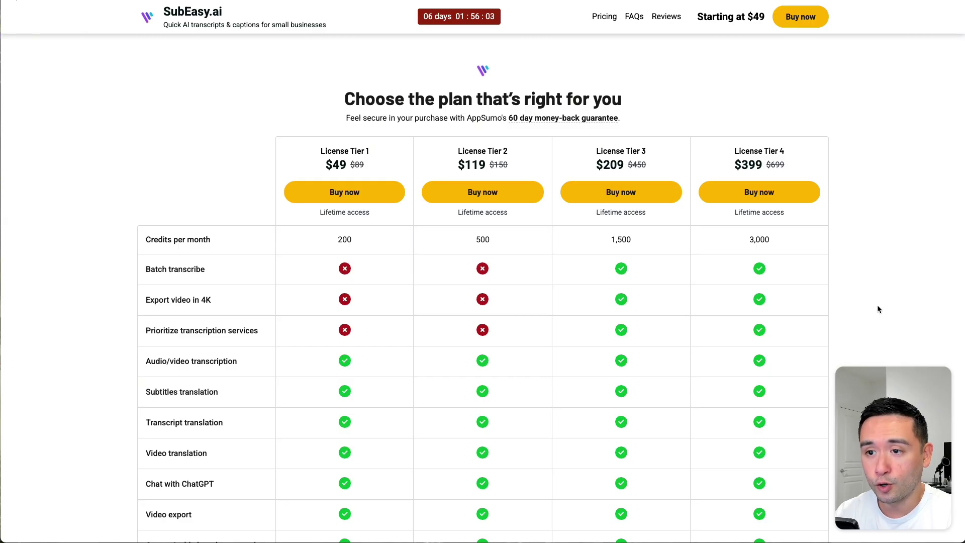
scroll(347, 240, down, 1)
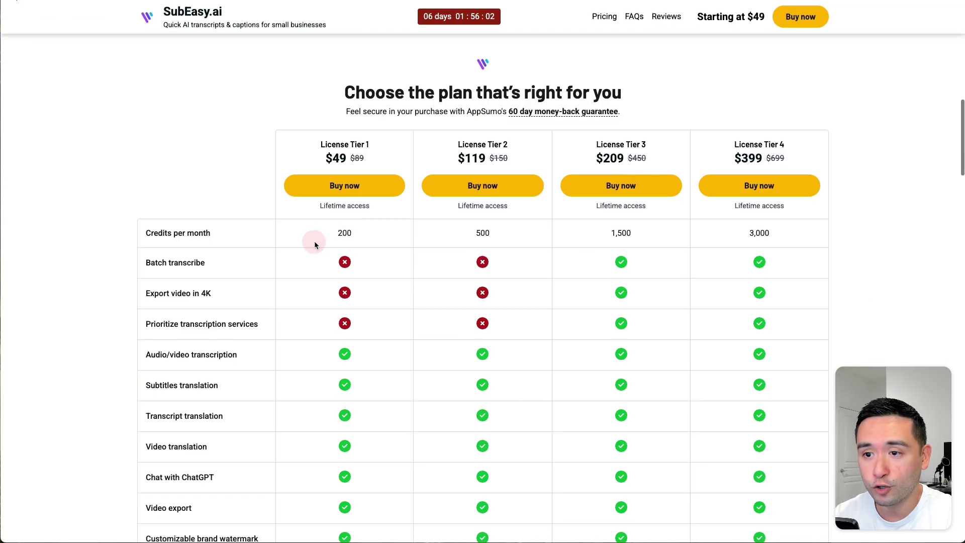
click(338, 233)
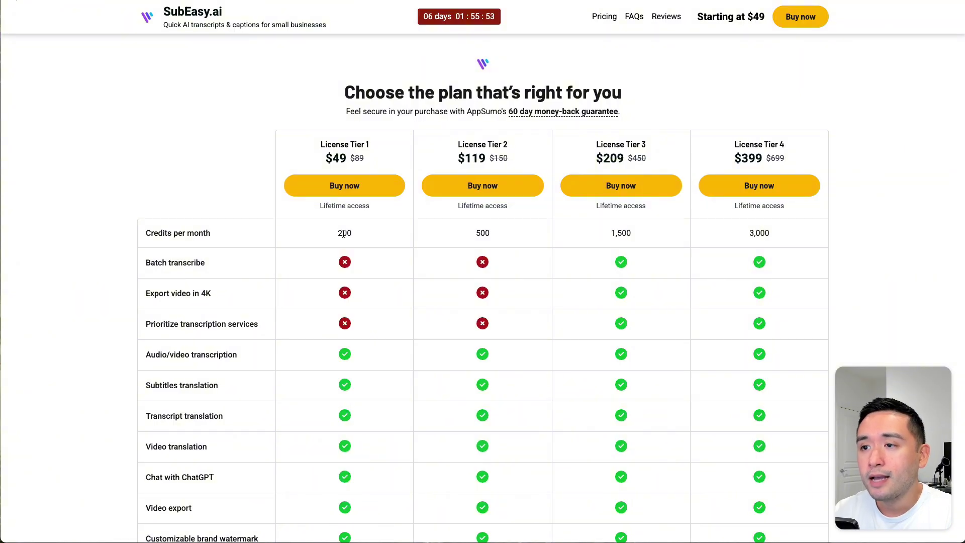
scroll(485, 244, up, 1)
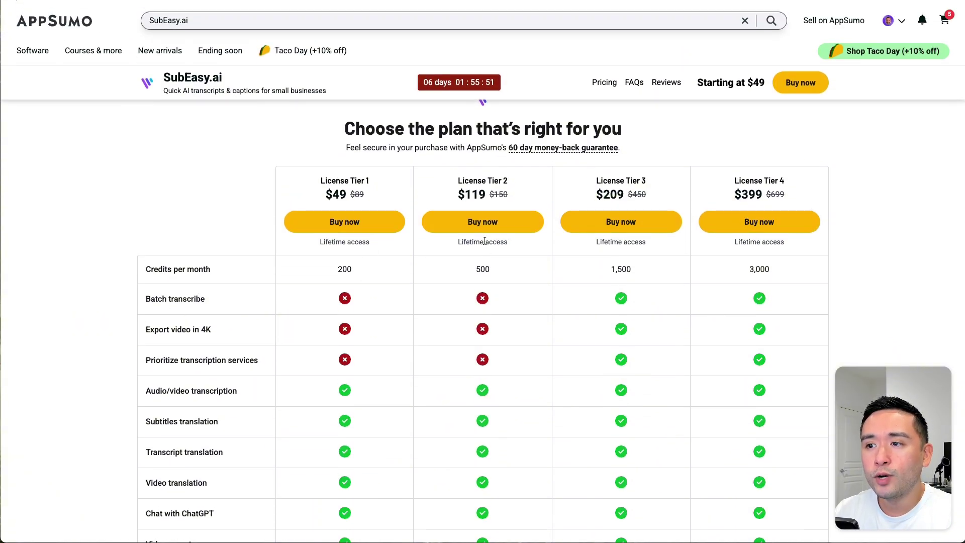
Highlight the Tier 2 heading, Tier 2's 500 and Tier 3's 1,500 monthly credits
drag(488, 182, 550, 196)
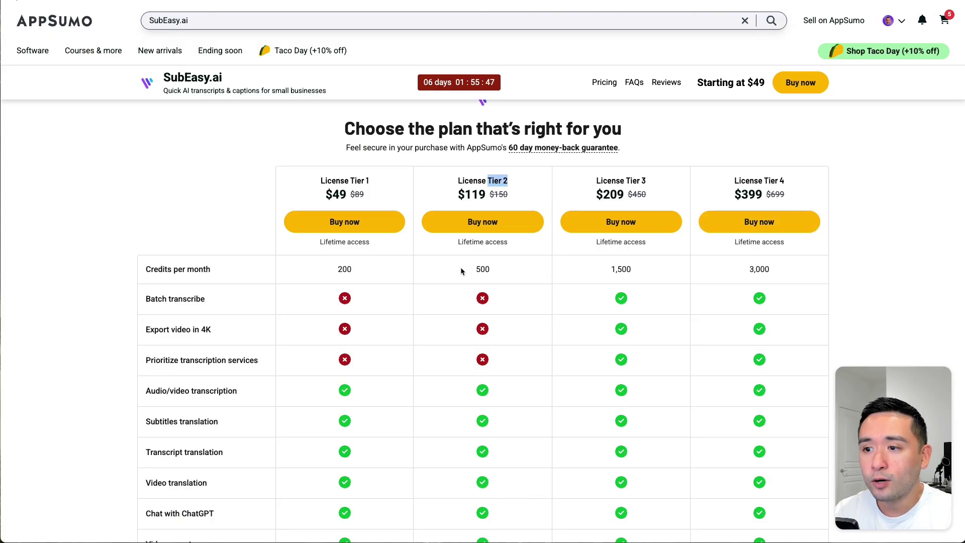
drag(460, 268, 499, 270)
drag(596, 269, 637, 270)
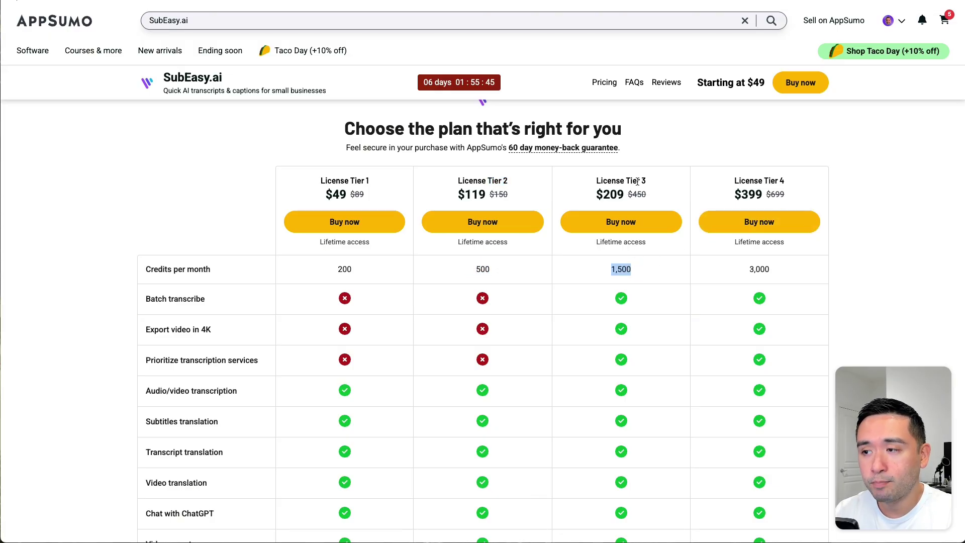
drag(626, 180, 649, 181)
Highlight the Batch transcribe and Export video in 4K feature rows, then the Tier 2 heading
scroll(253, 285, down, 1)
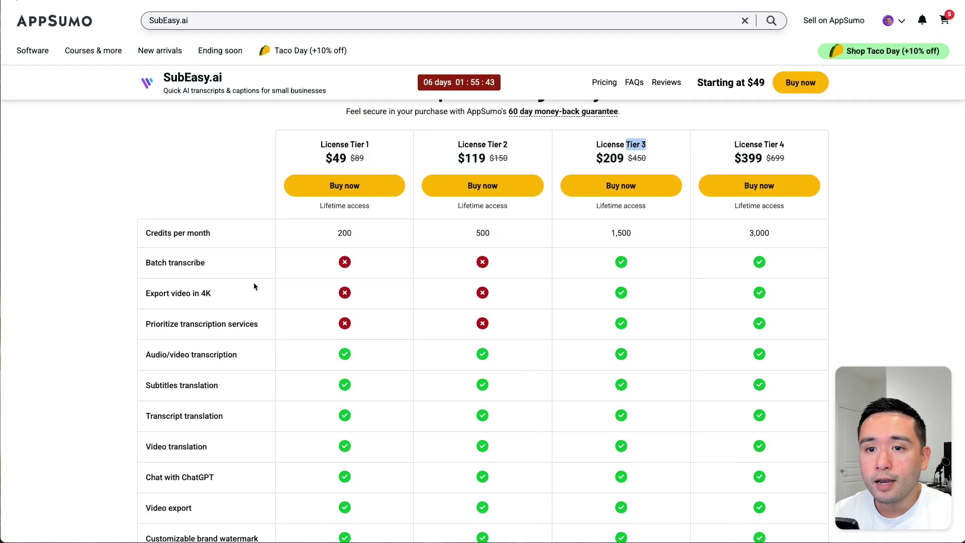
drag(145, 262, 200, 262)
scroll(199, 259, down, 1)
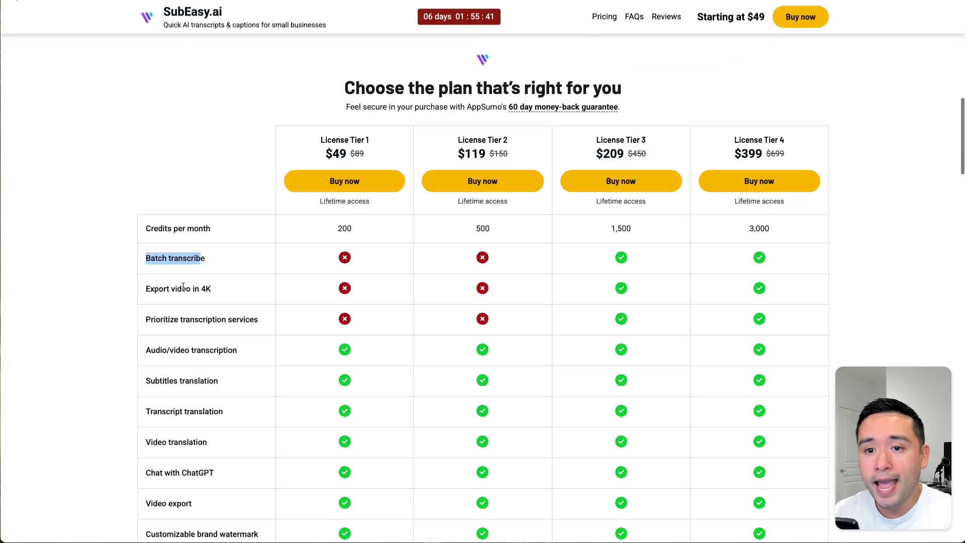
drag(145, 292, 212, 290)
click(211, 291)
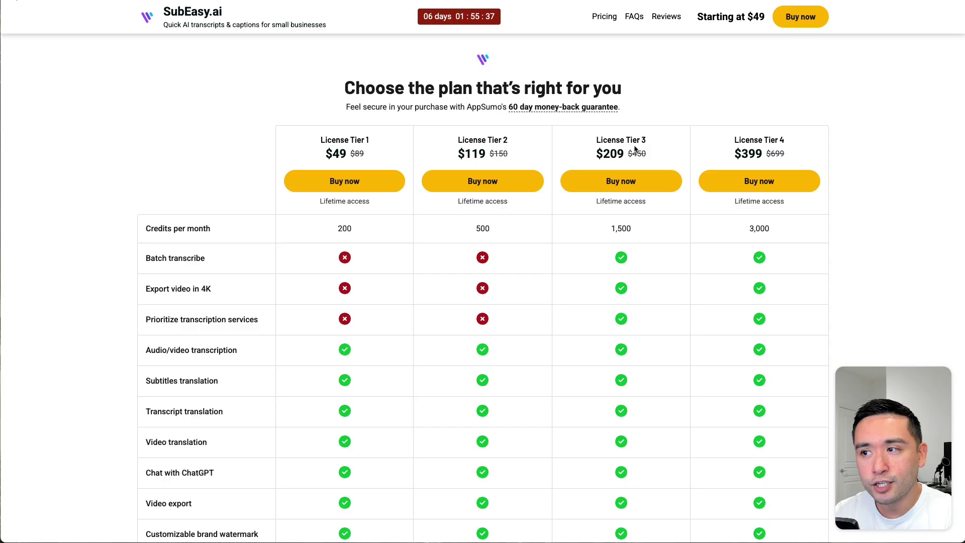
drag(162, 259, 227, 291)
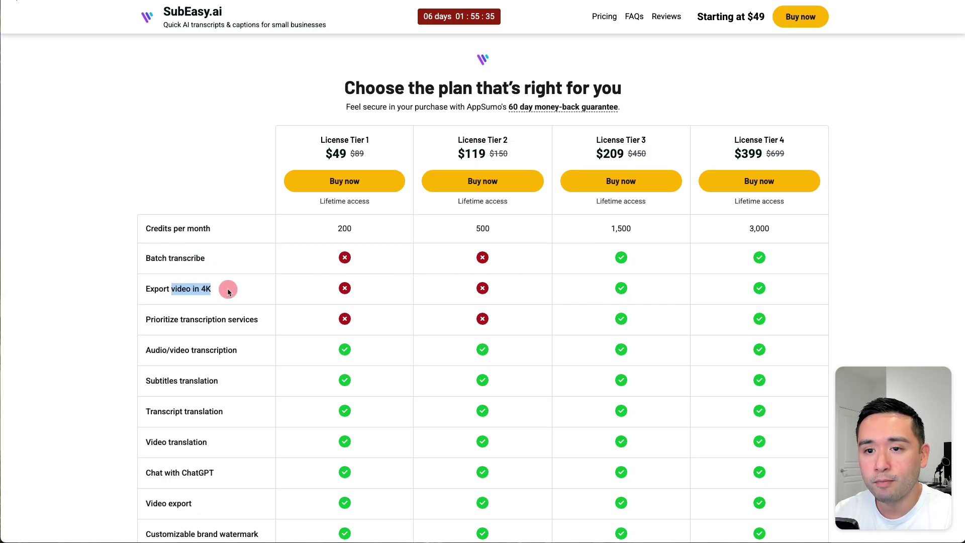
drag(492, 142, 517, 145)
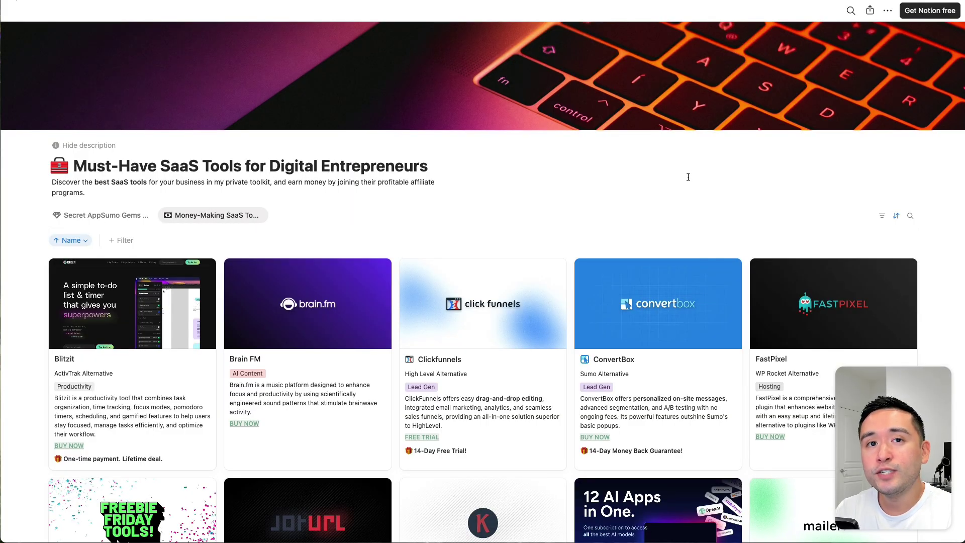
scroll(690, 177, down, 2)
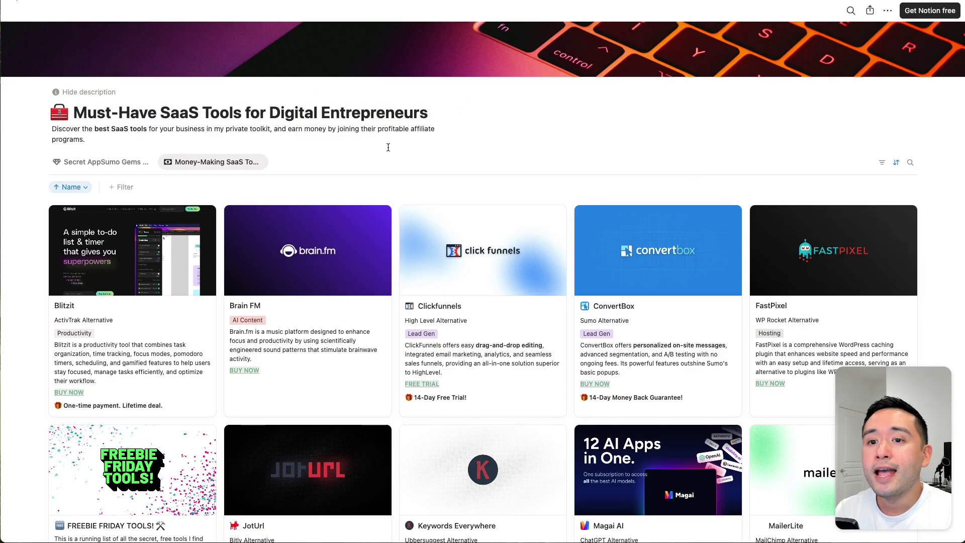
scroll(480, 139, down, 8)
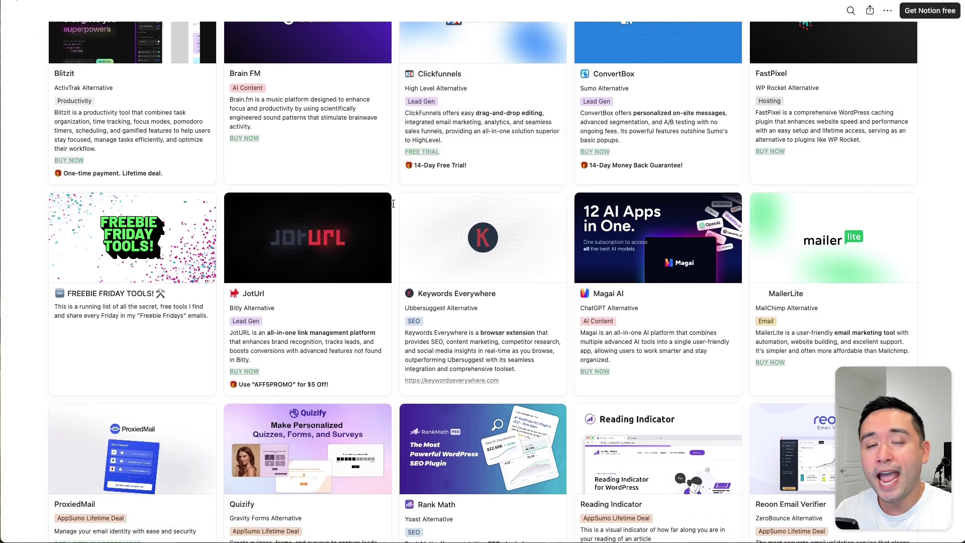
scroll(397, 213, down, 1)
scroll(397, 213, up, 10)
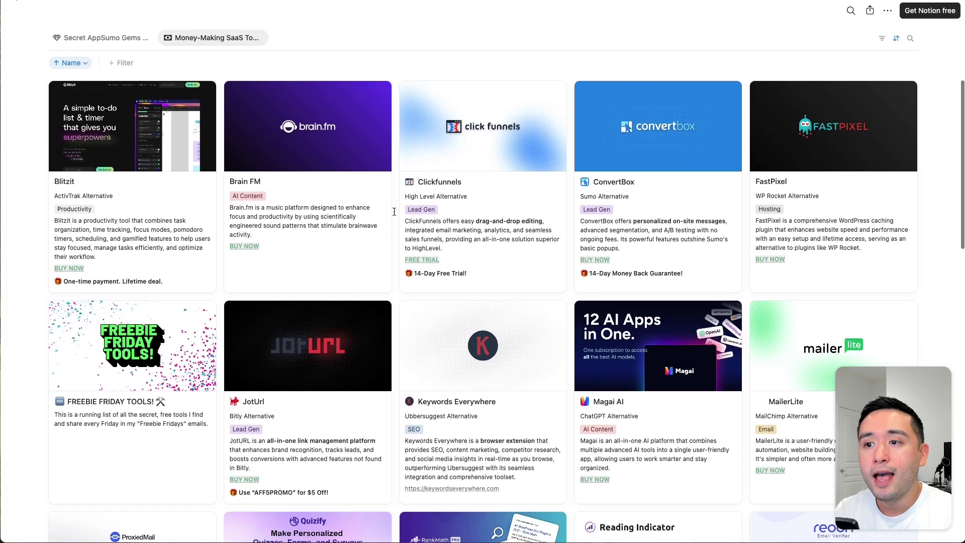
scroll(428, 196, up, 1)
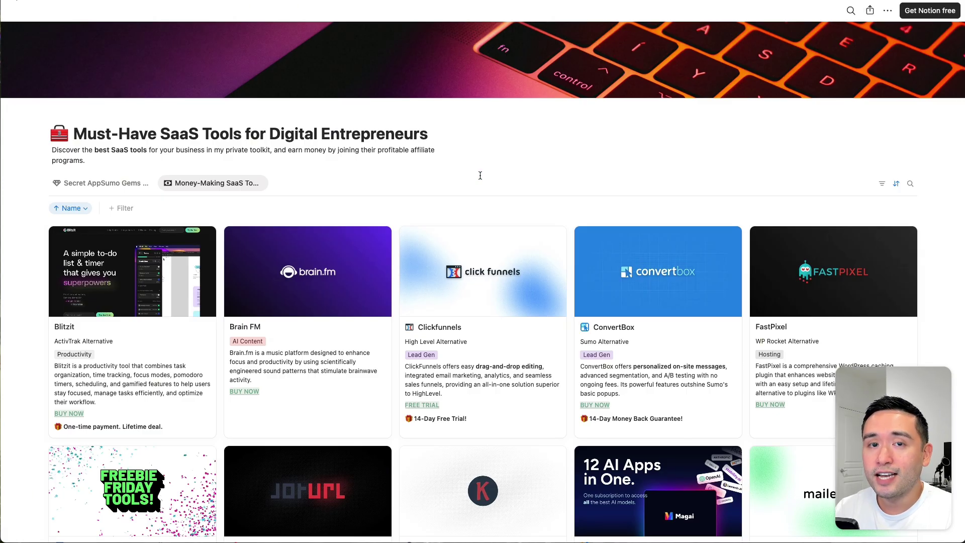
scroll(479, 175, up, 1)
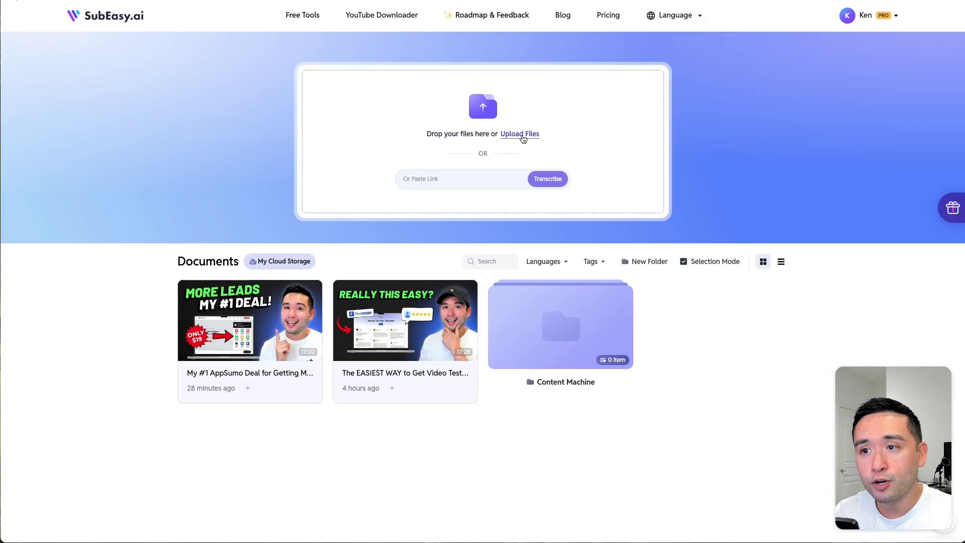
Paste the Feedspace Review YouTube link into the video link field and submit it
click(482, 180)
text(https://youtu.be/hk3bsgX5Nr0)
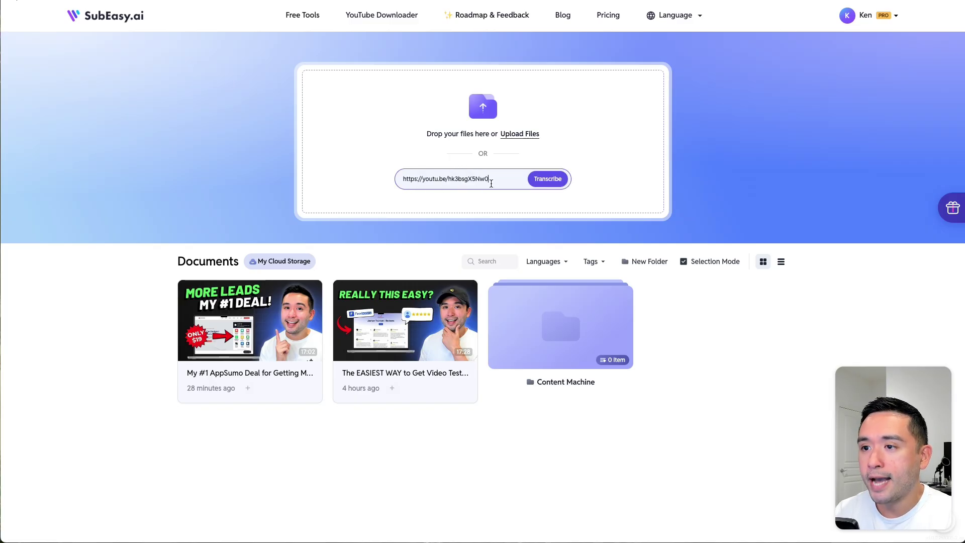
click(549, 180)
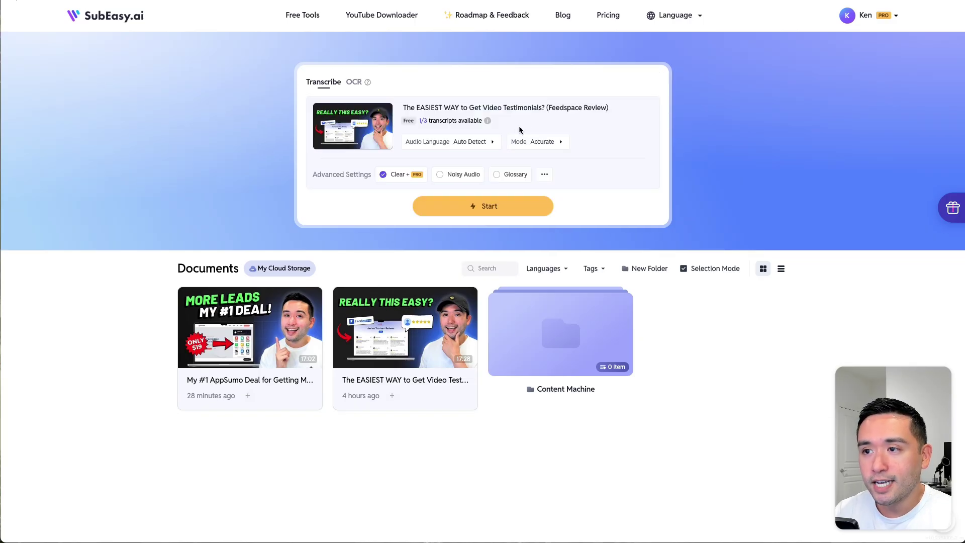
Browse the Audio Language list while leaving Auto Detect selected
click(491, 145)
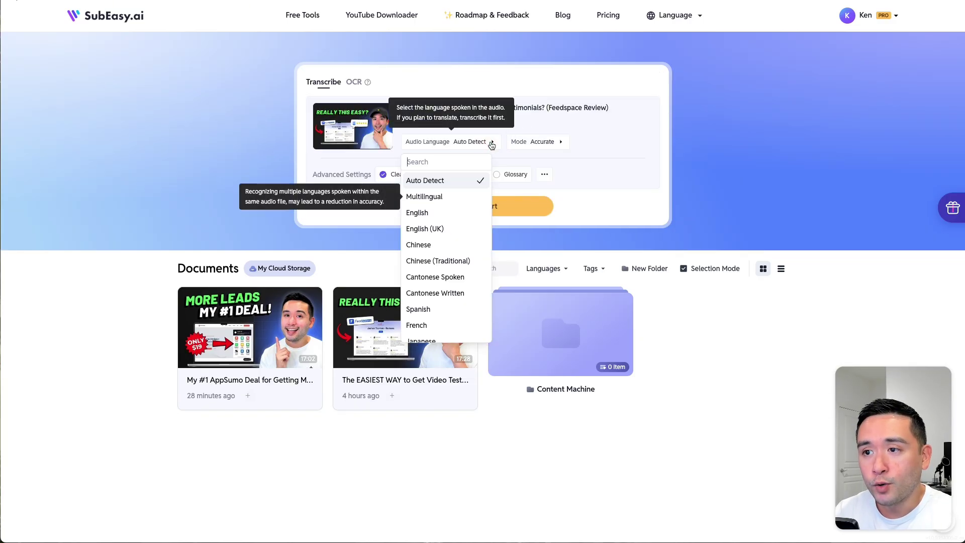
scroll(454, 197, down, 1)
scroll(453, 236, down, 8)
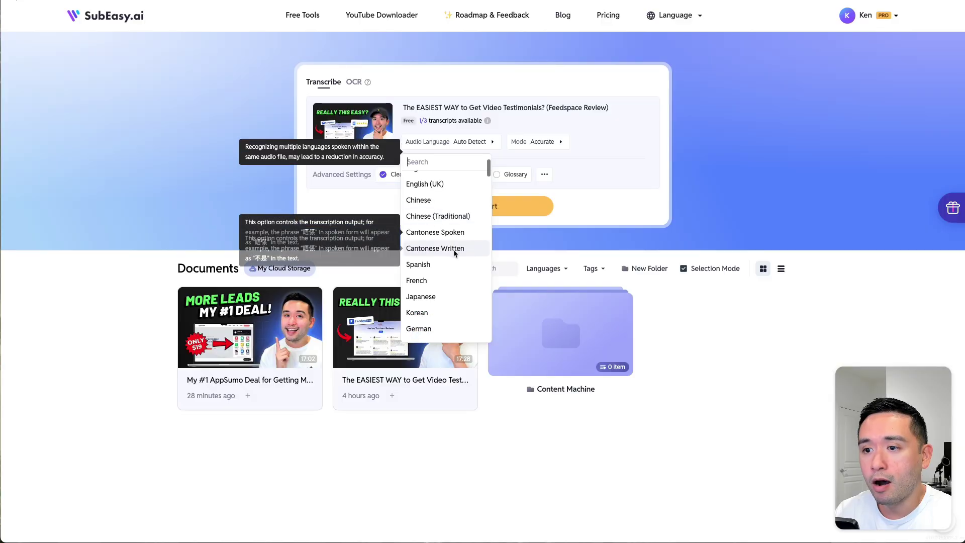
scroll(453, 251, down, 5)
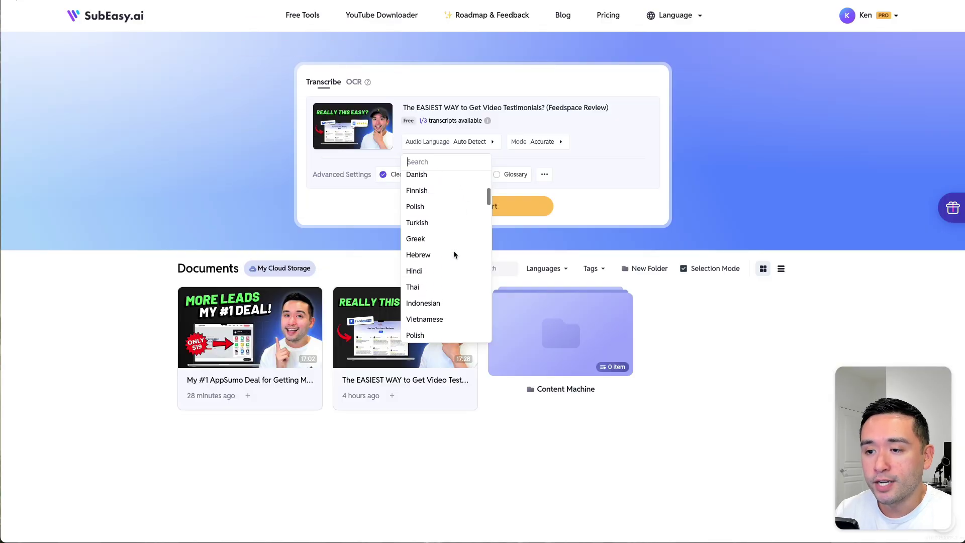
scroll(453, 250, down, 5)
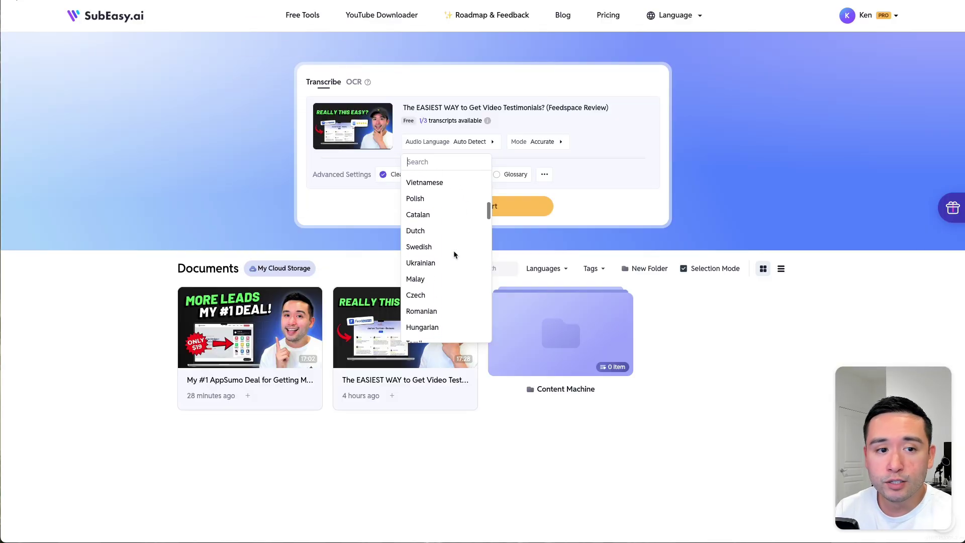
scroll(453, 250, down, 4)
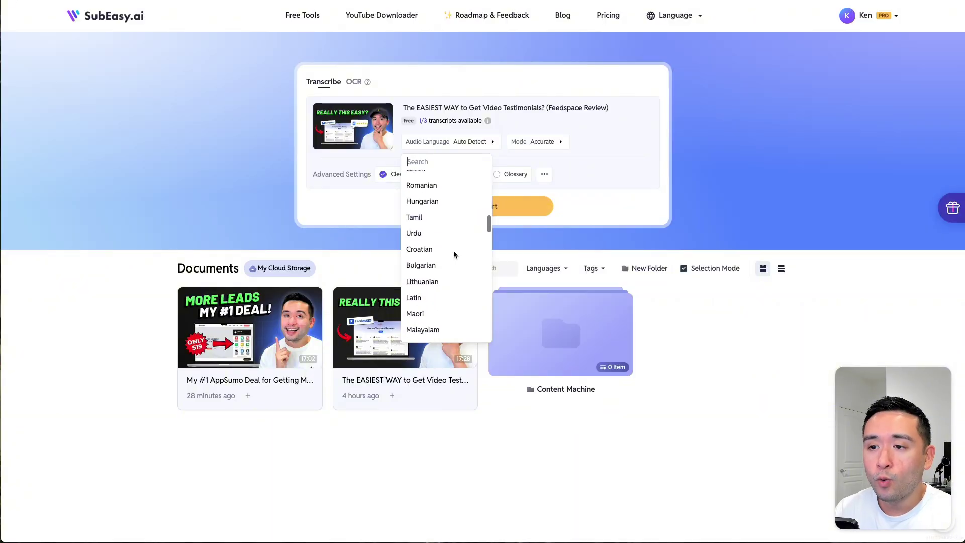
scroll(453, 250, down, 3)
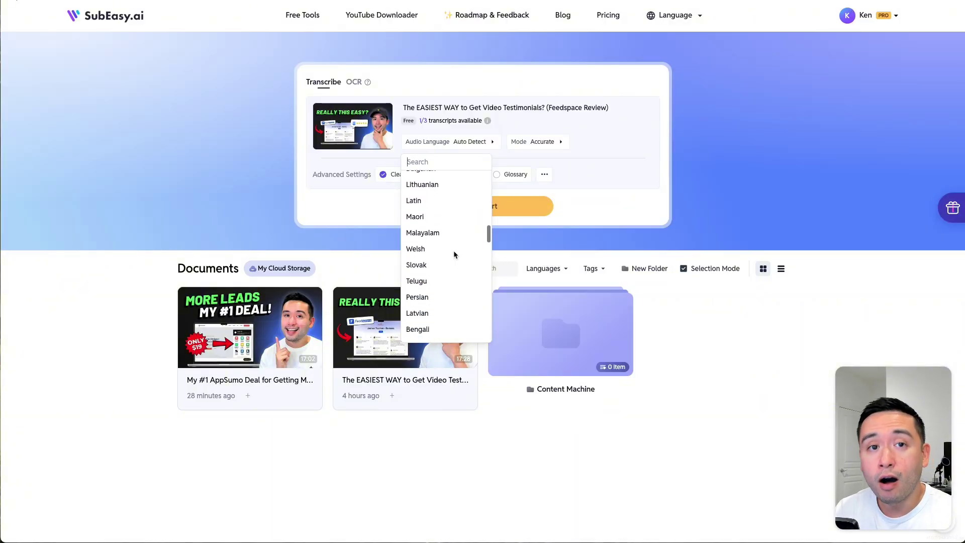
scroll(453, 250, down, 4)
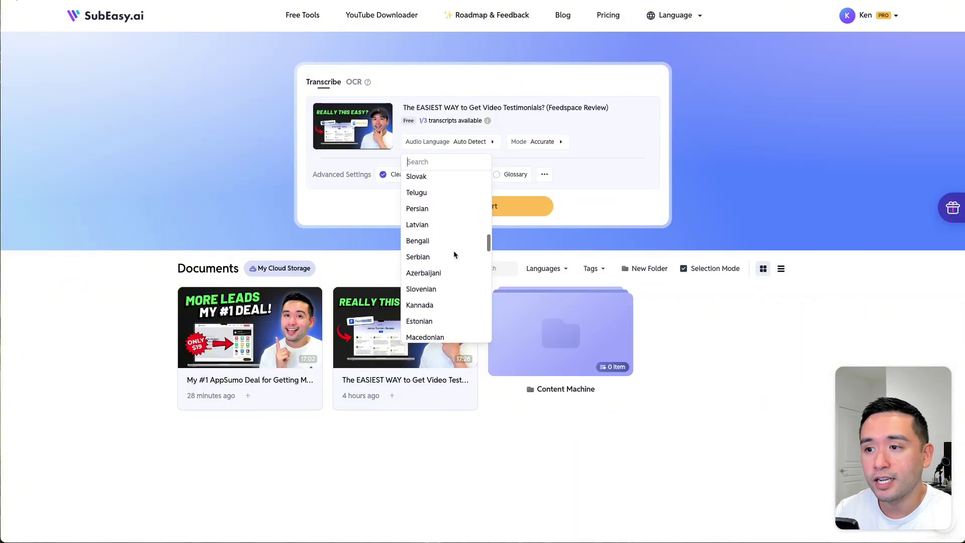
scroll(453, 254, down, 2)
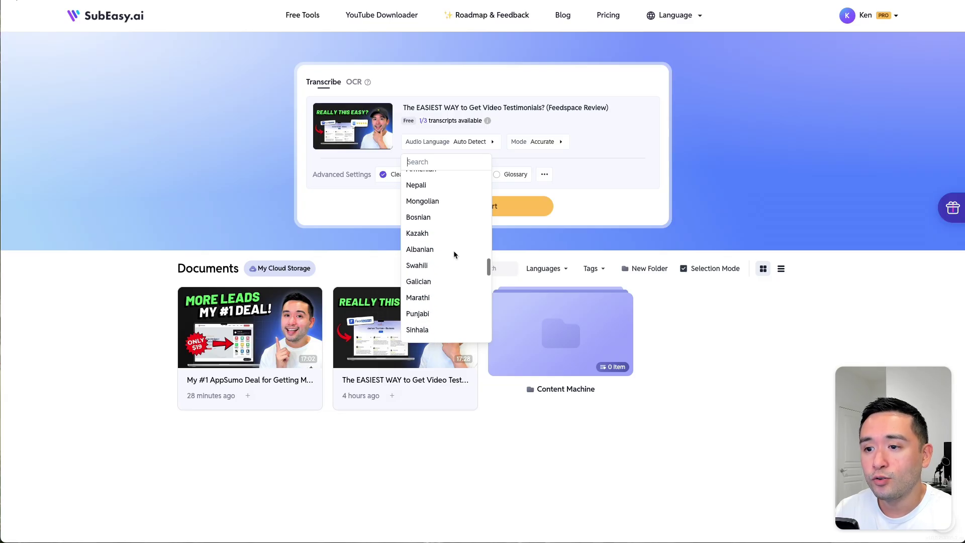
scroll(453, 254, up, 5)
scroll(453, 254, up, 8)
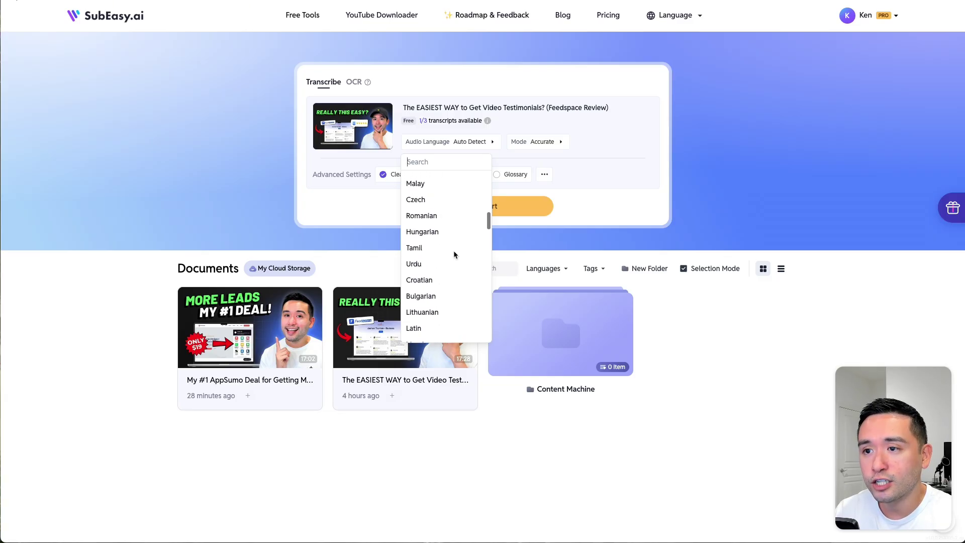
scroll(454, 254, up, 7)
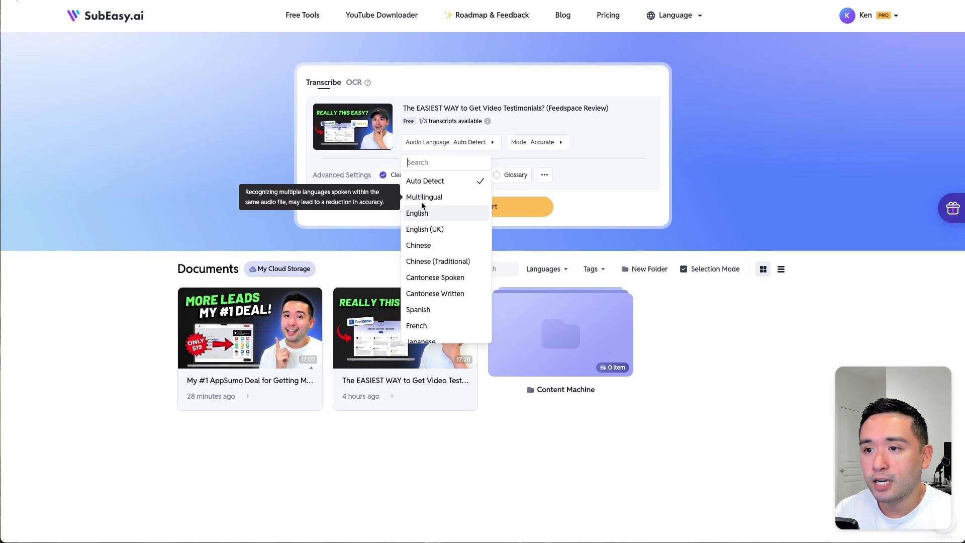
Keep Auto Detect audio language and Accurate transcription mode
click(437, 182)
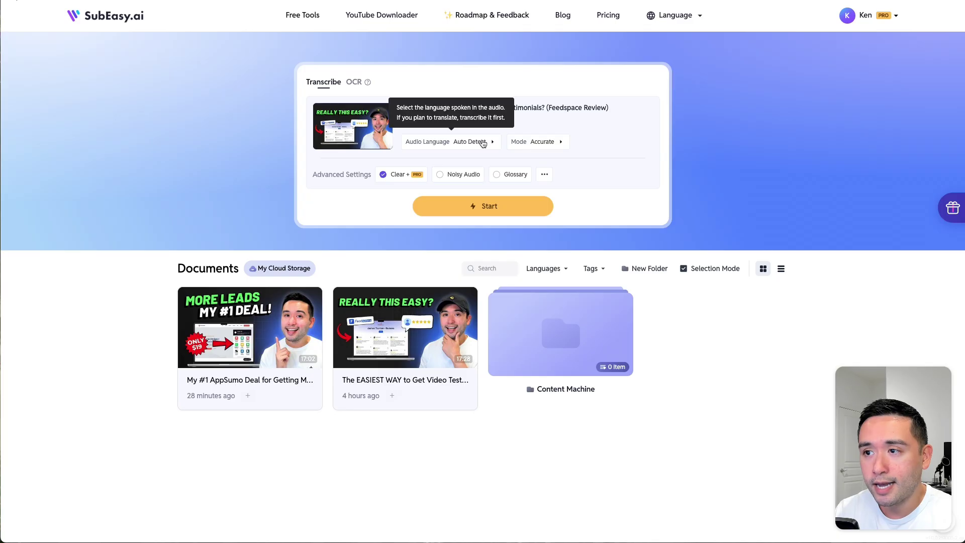
click(546, 143)
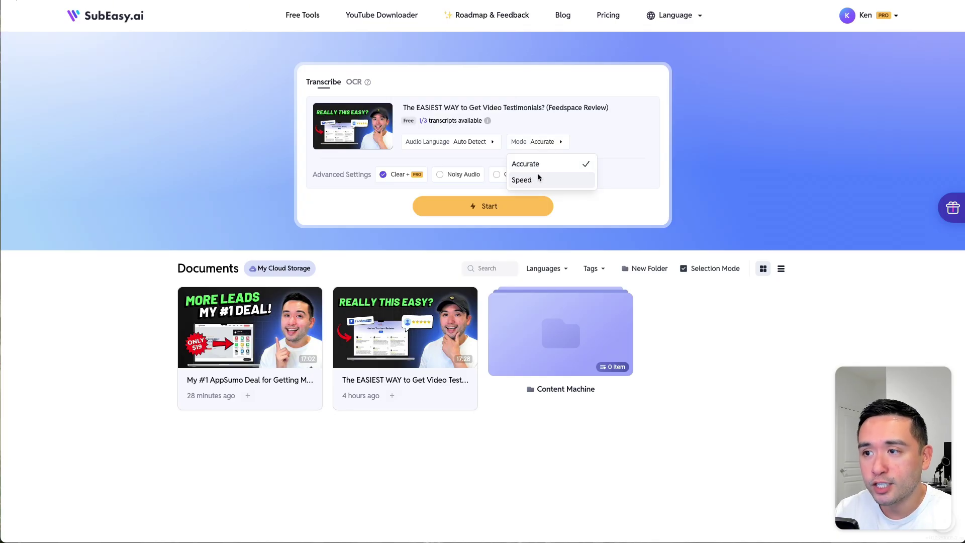
click(559, 143)
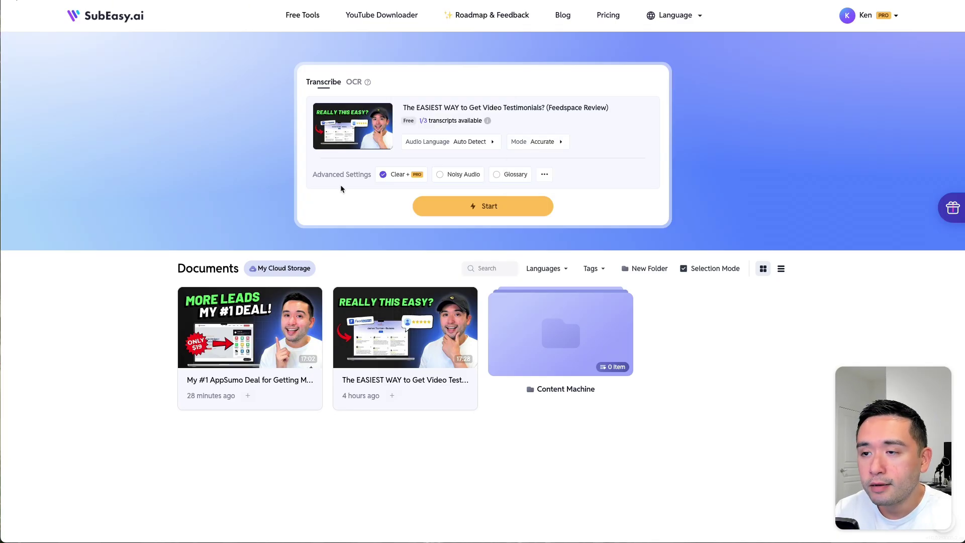
Enable Noisy Audio, then check and close the Glossary and extra options menus
click(447, 176)
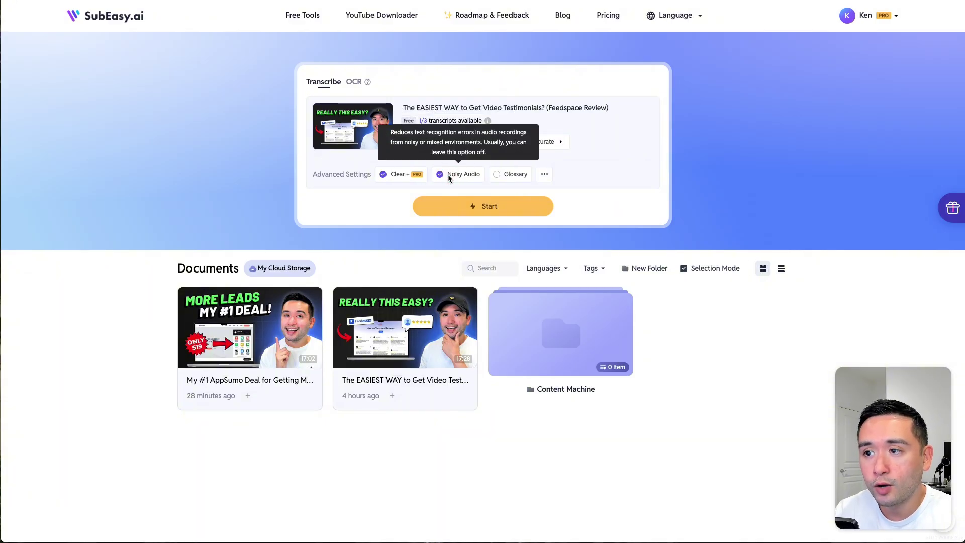
click(507, 176)
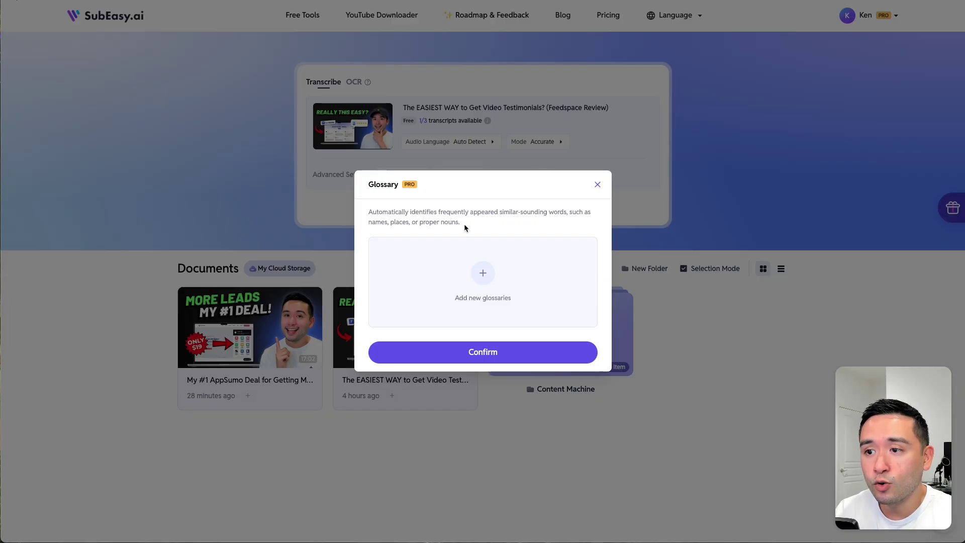
key(Escape)
click(548, 174)
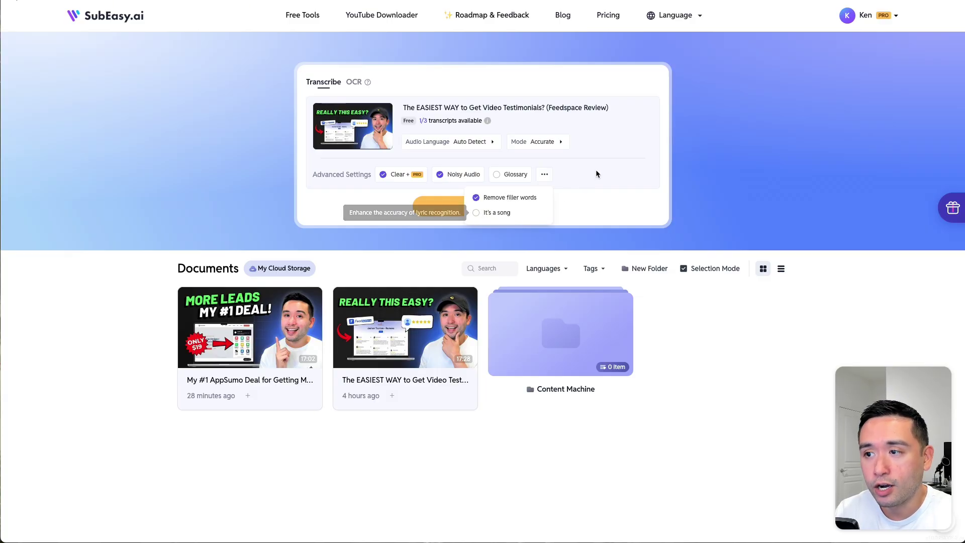
click(440, 174)
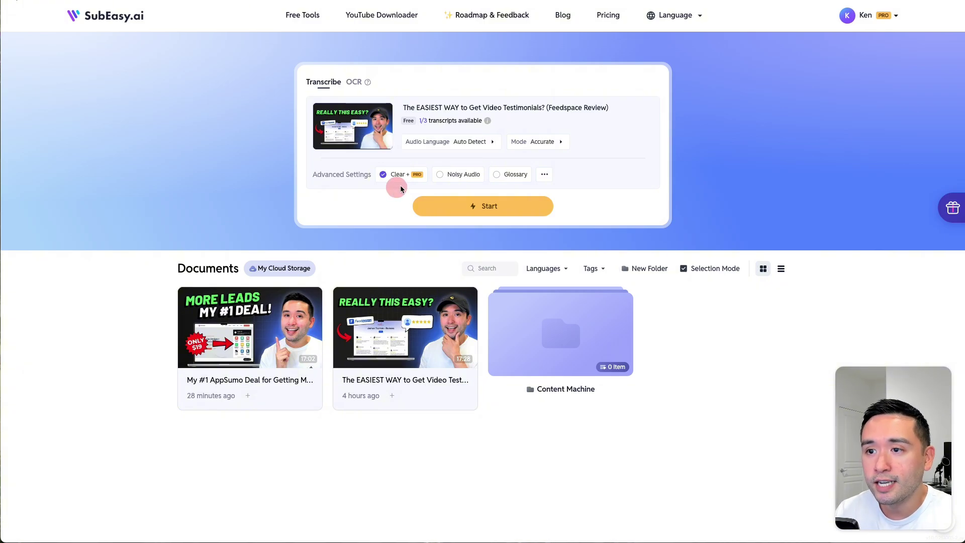
Start transcribing the Feedspace Review video and check plan credits in the account menu
click(497, 217)
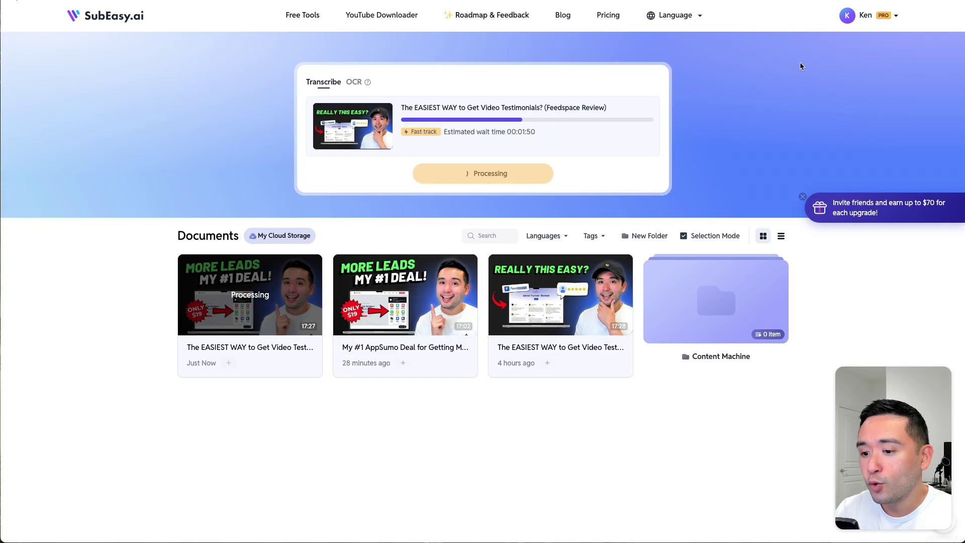
click(898, 18)
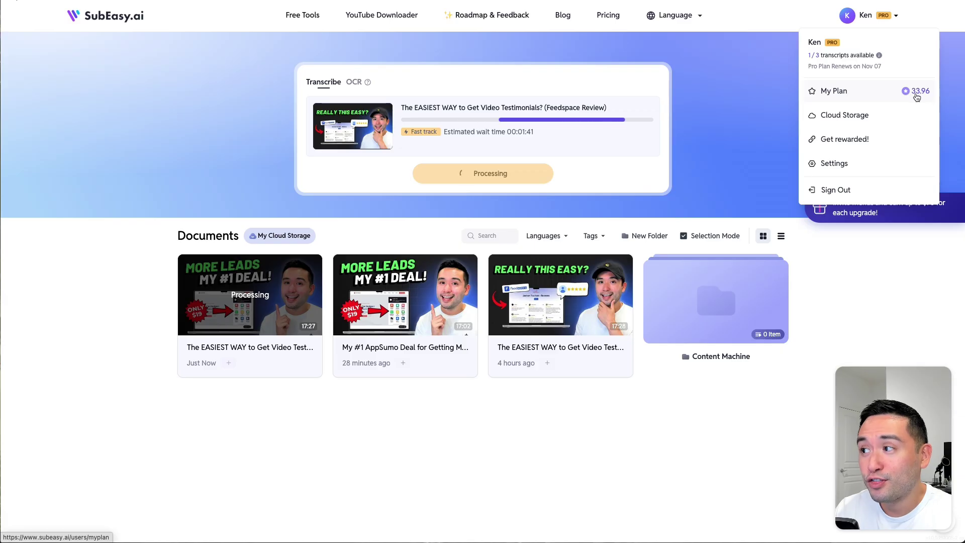
click(722, 124)
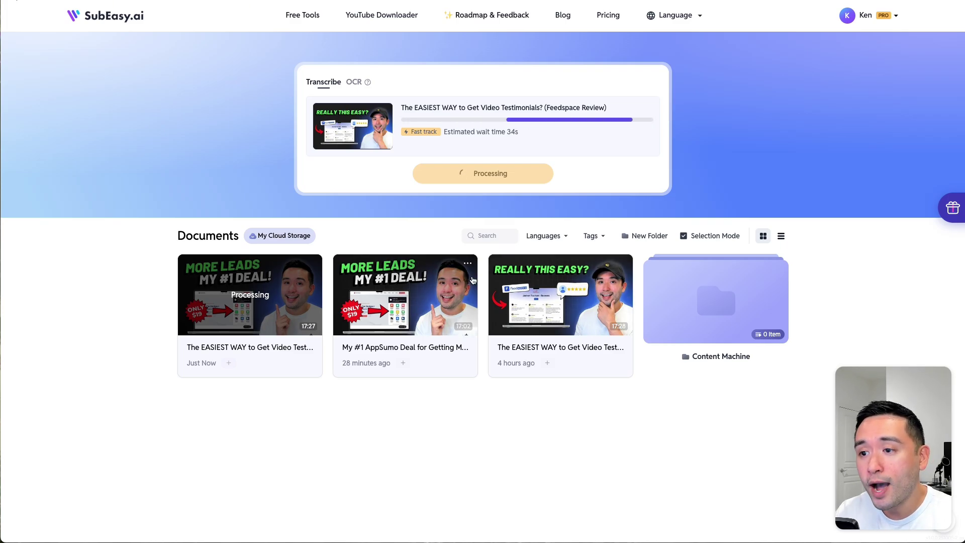
click(901, 15)
click(758, 125)
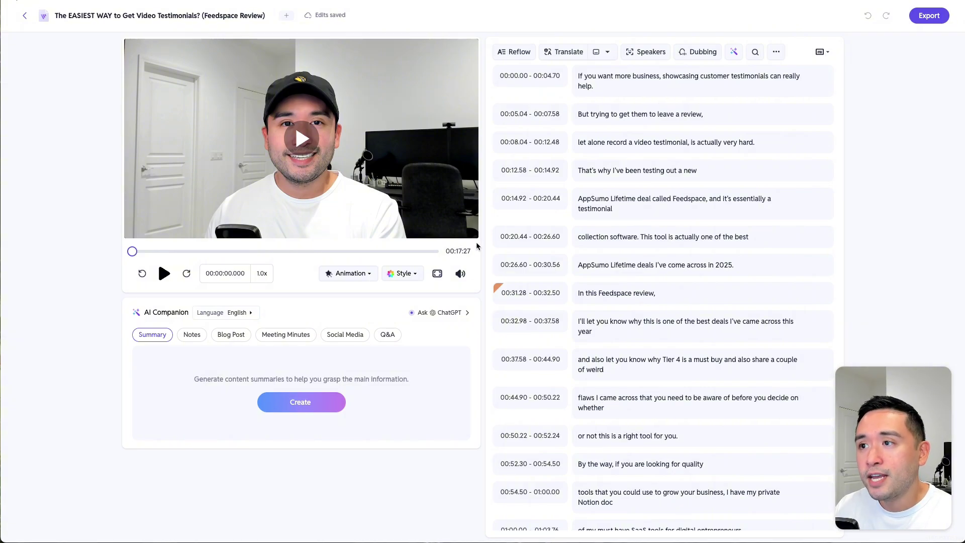
scroll(597, 228, down, 1)
scroll(598, 229, down, 3)
scroll(598, 231, up, 4)
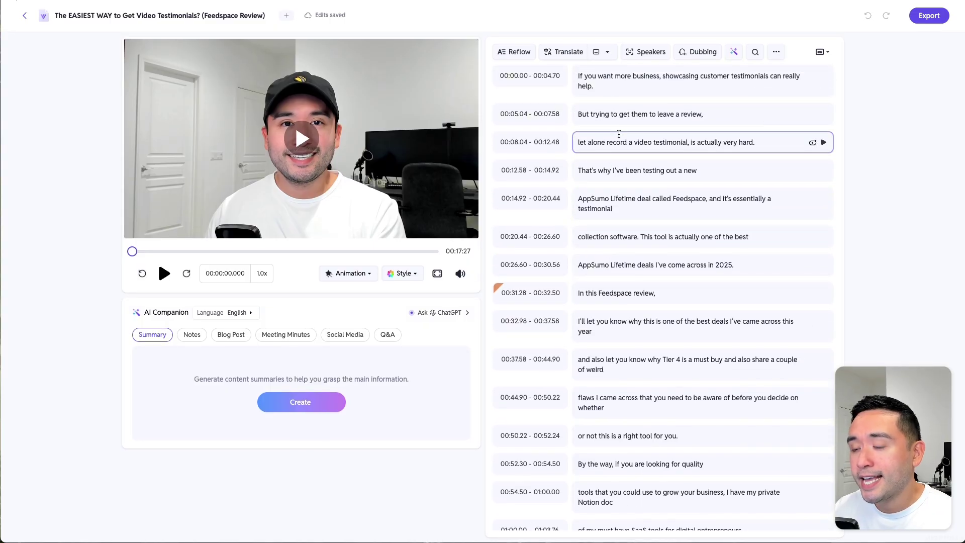
scroll(619, 134, down, 3)
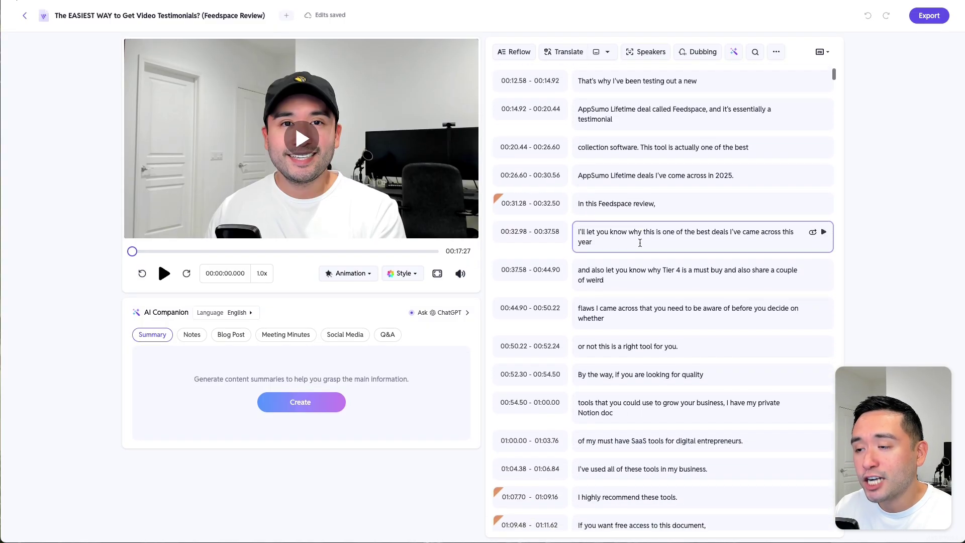
scroll(640, 242, down, 1)
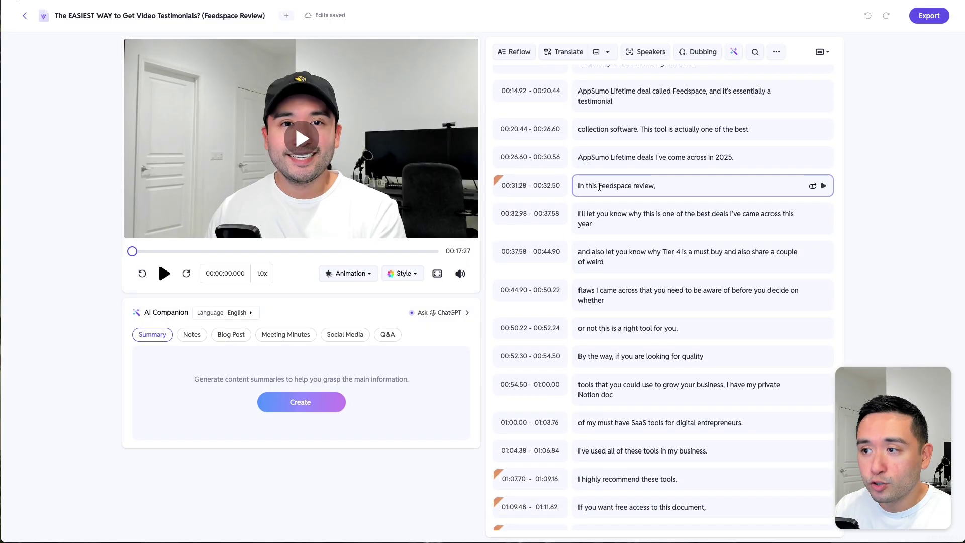
drag(599, 187, 632, 186)
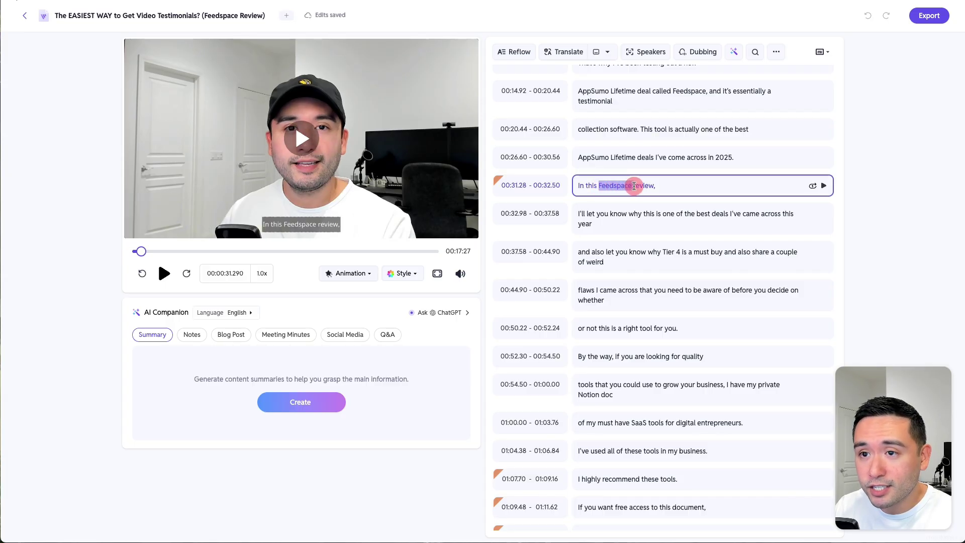
drag(579, 157, 609, 157)
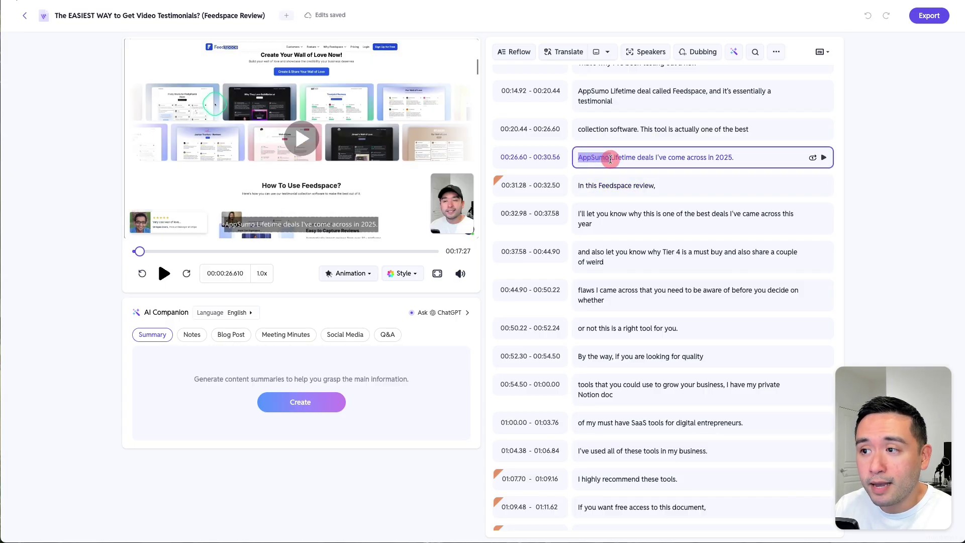
click(620, 160)
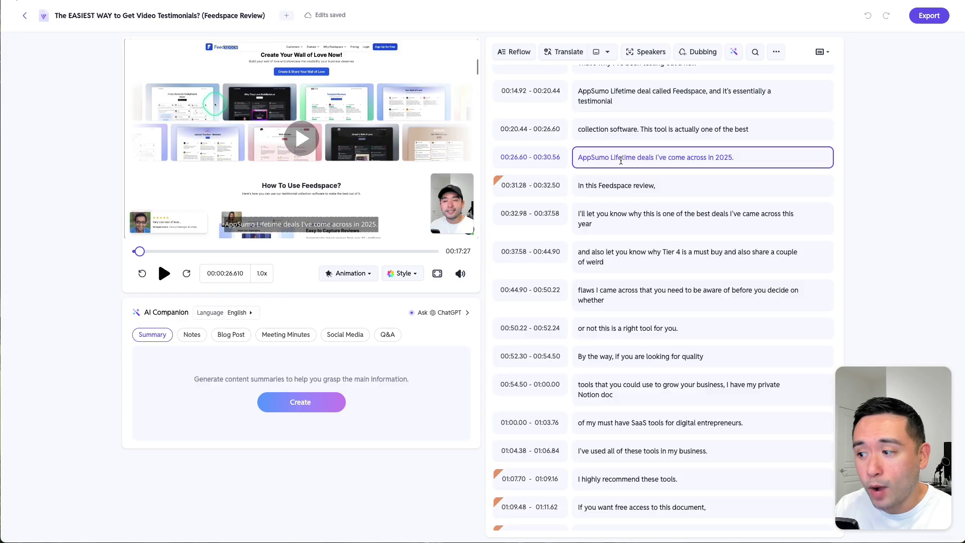
scroll(619, 173, down, 2)
scroll(622, 183, up, 3)
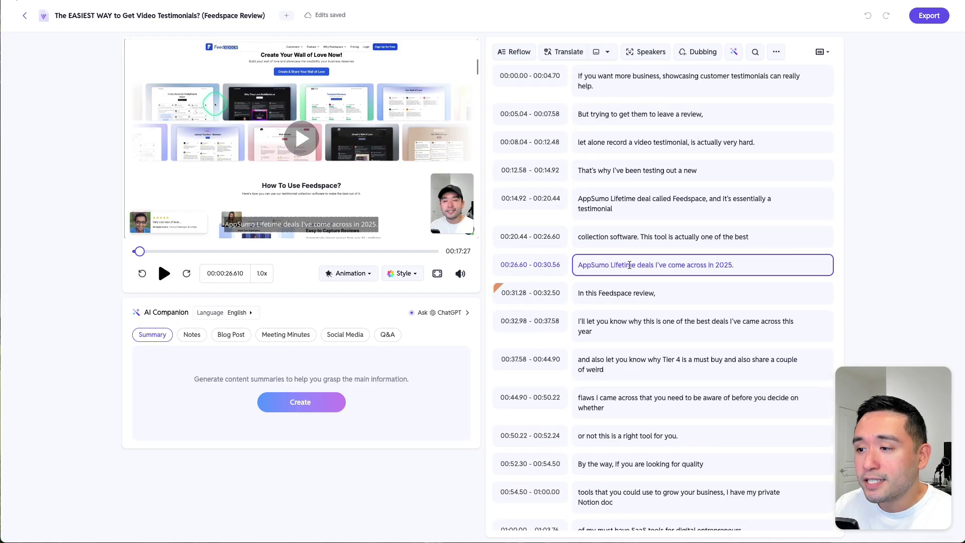
scroll(633, 289, up, 1)
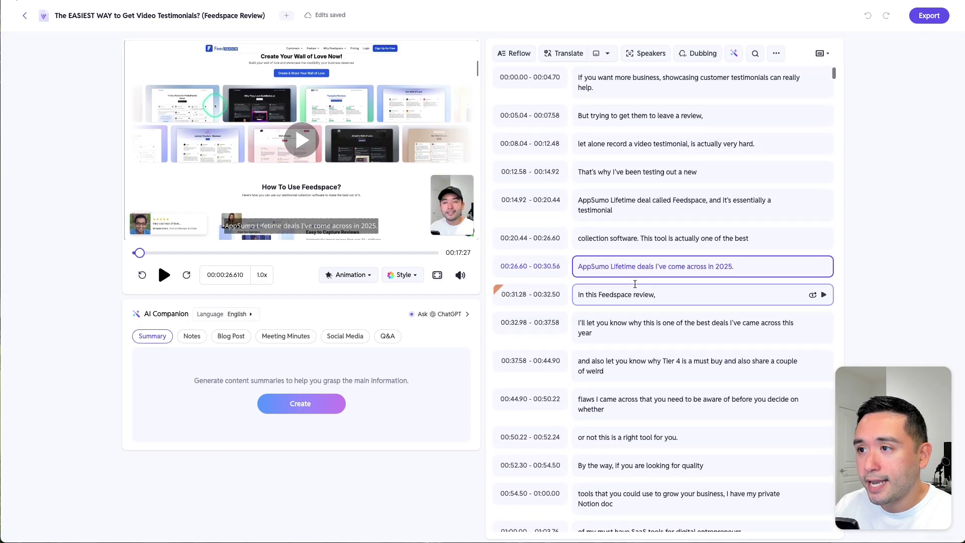
Run AI Refine & Correction for 8.39 credits and apply all 27 suggested fixes
click(735, 52)
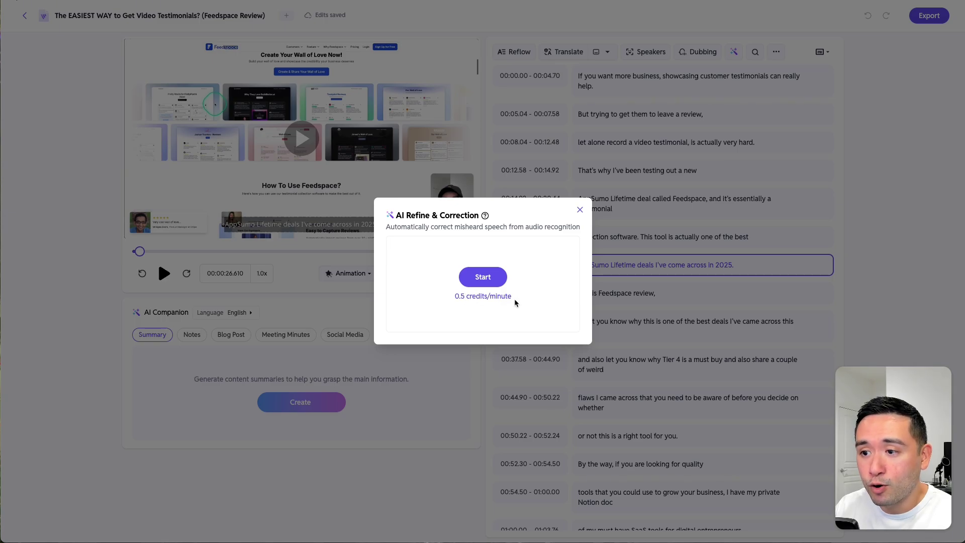
click(496, 280)
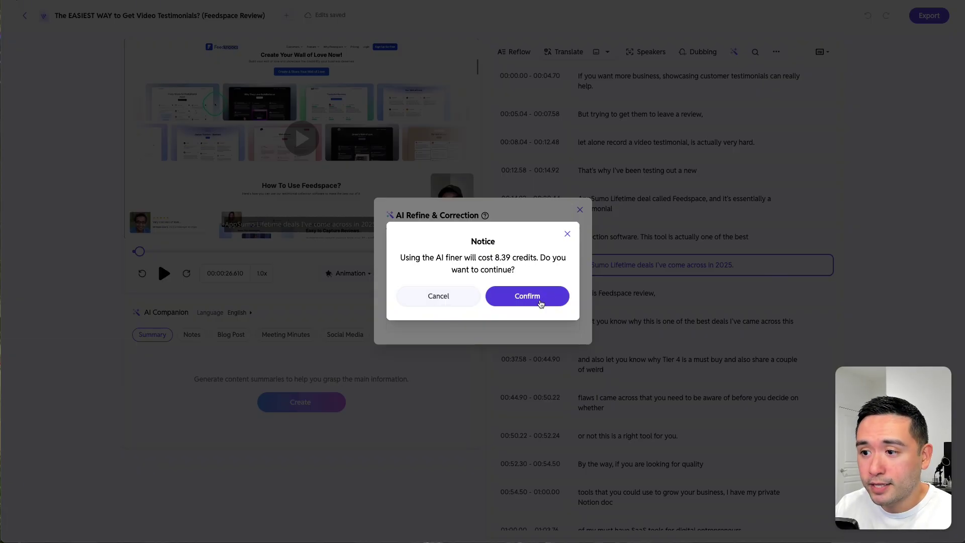
click(539, 302)
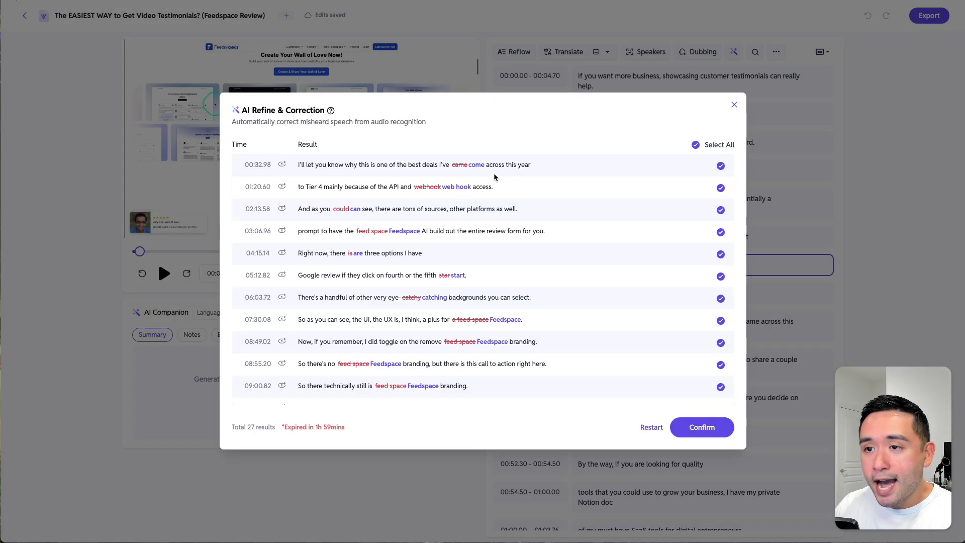
scroll(427, 191, down, 3)
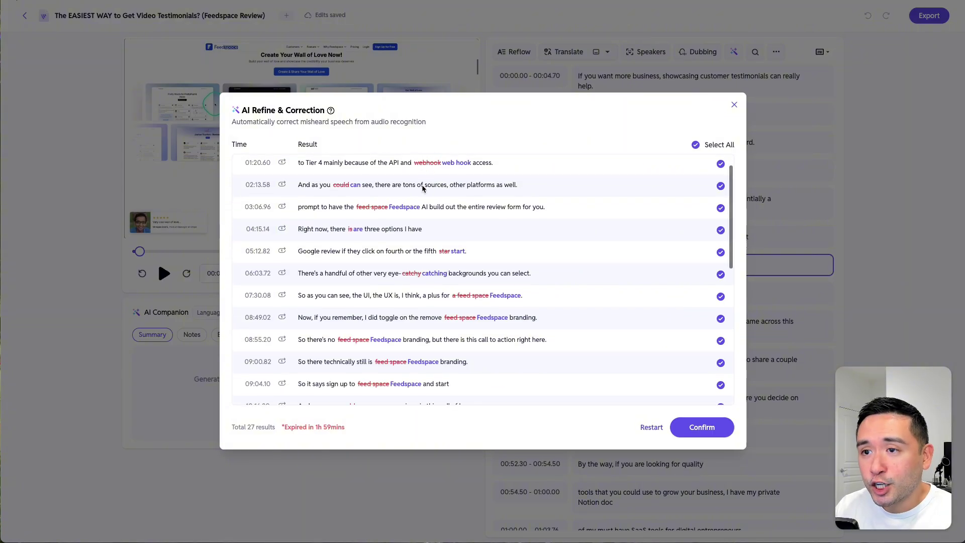
scroll(430, 208, up, 3)
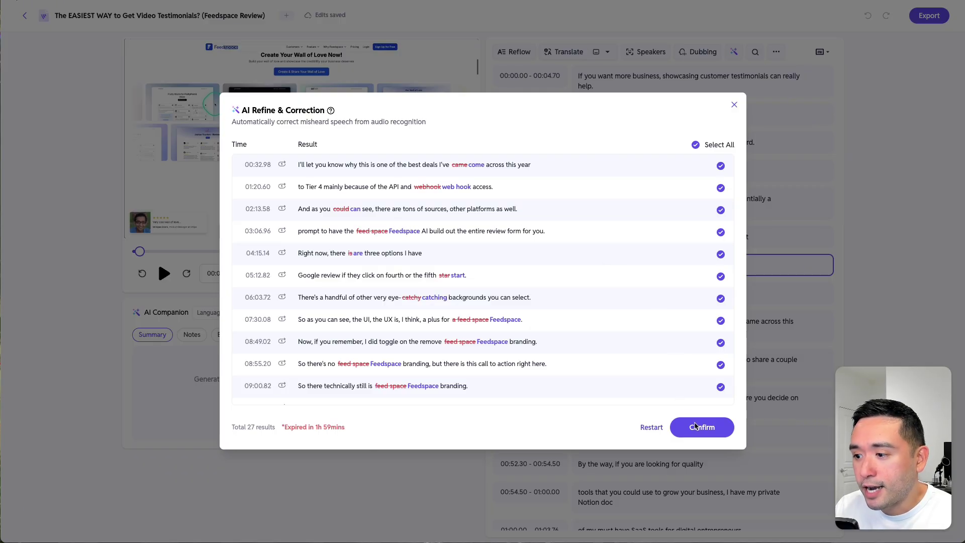
click(698, 427)
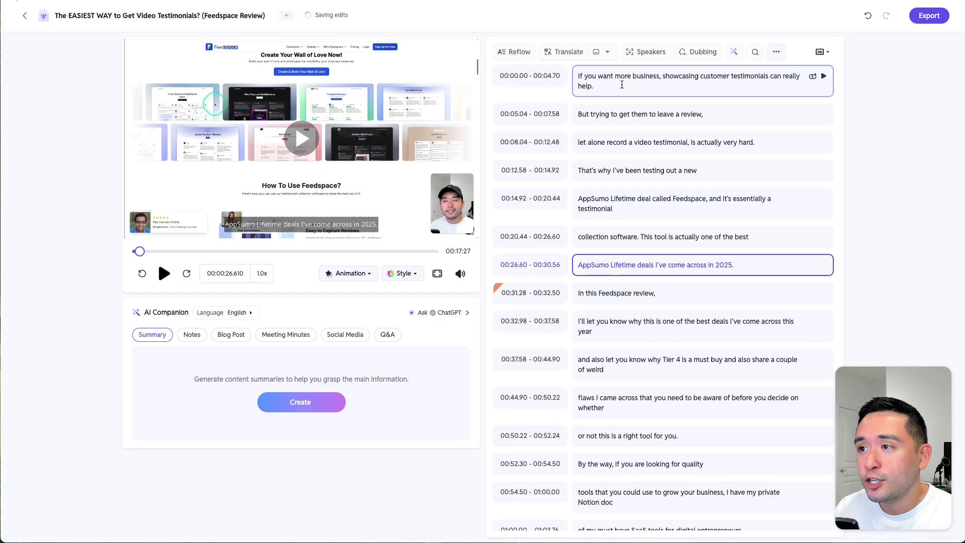
Show the Dubbing Studio dropdown from the transcript toolbar
scroll(620, 289, down, 1)
scroll(620, 289, up, 1)
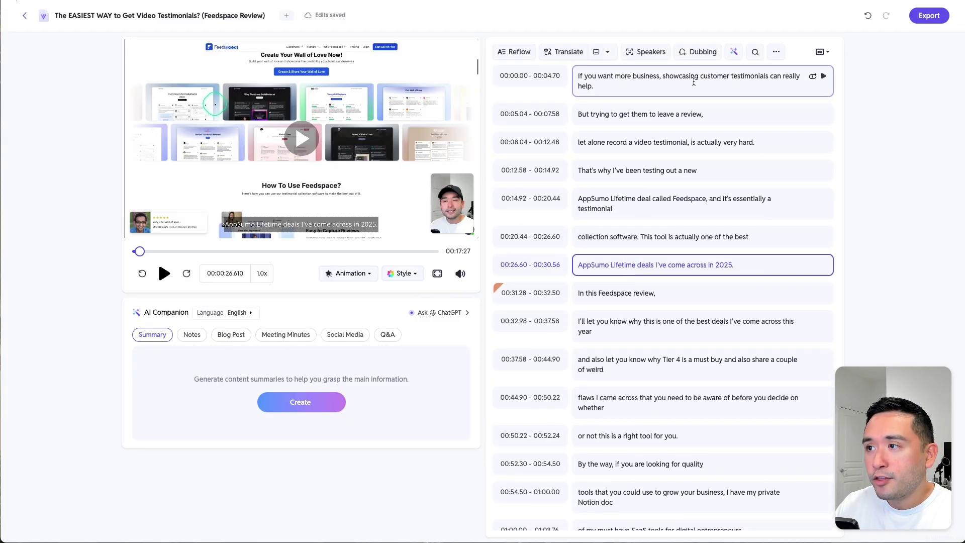
click(703, 52)
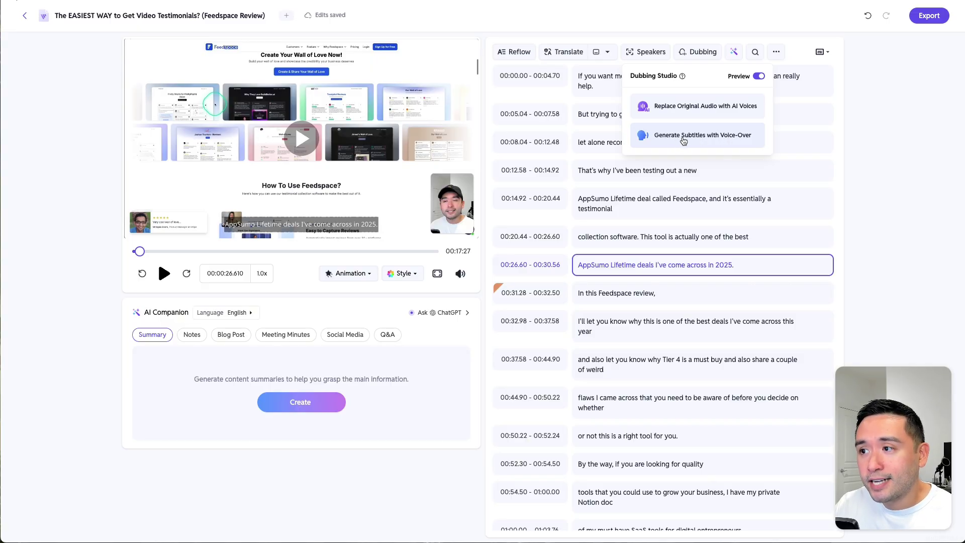
click(857, 130)
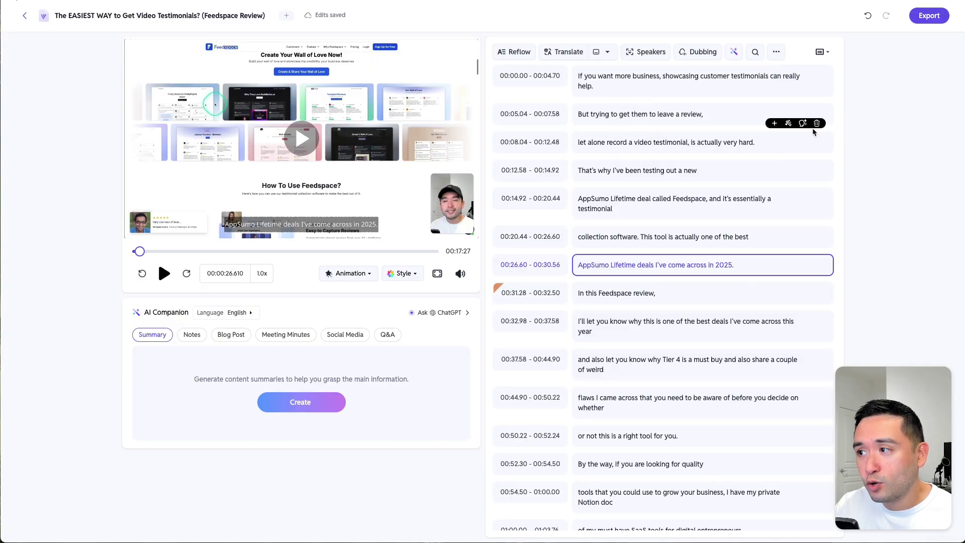
click(775, 123)
click(606, 142)
text(New transcription)
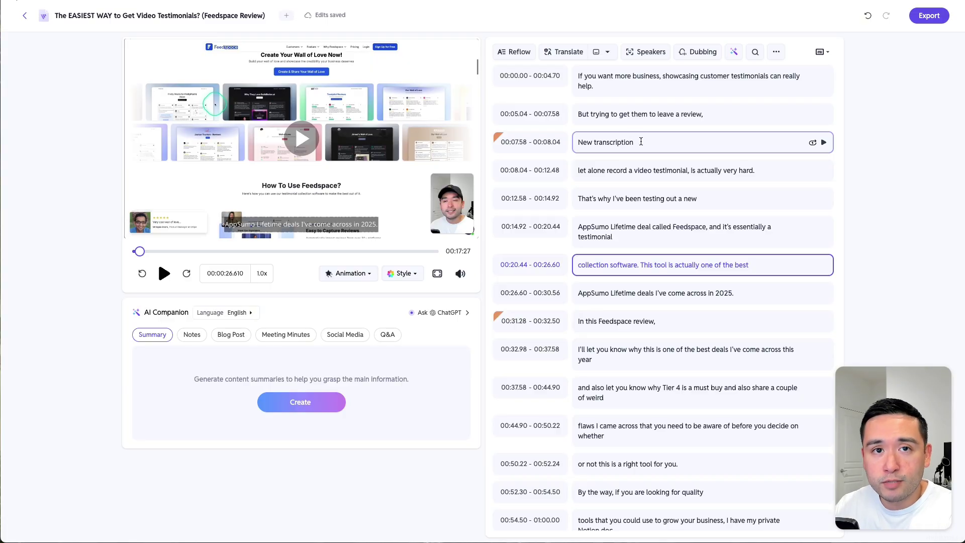
key(BackSpace)
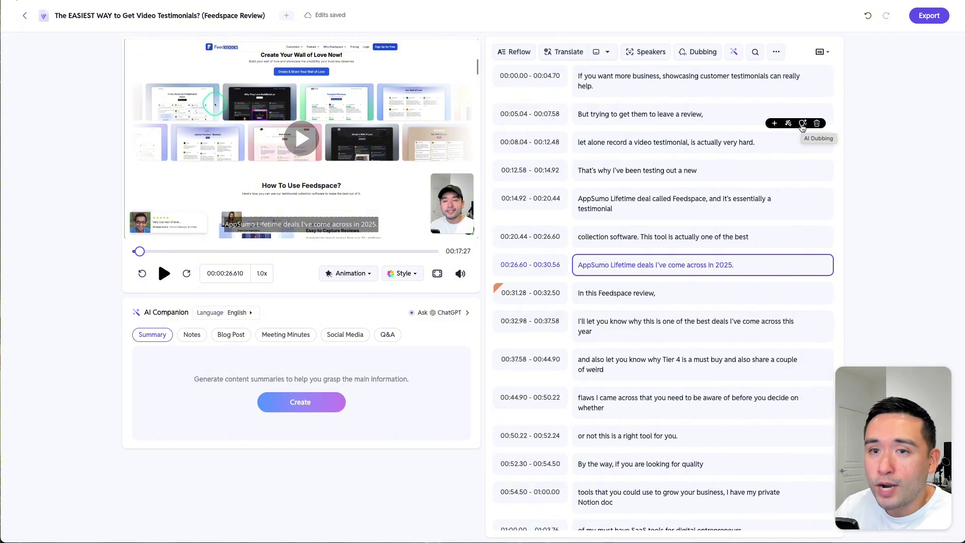
click(701, 52)
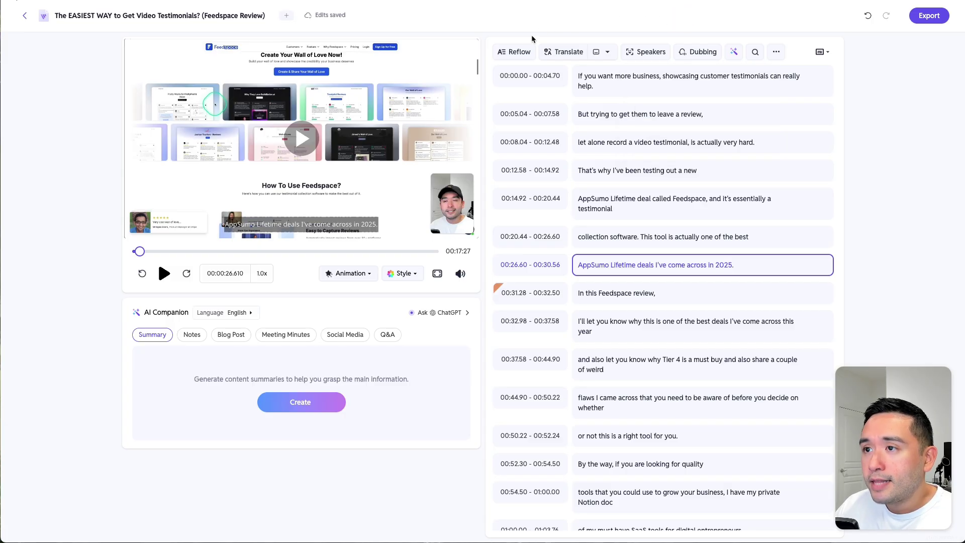
click(507, 55)
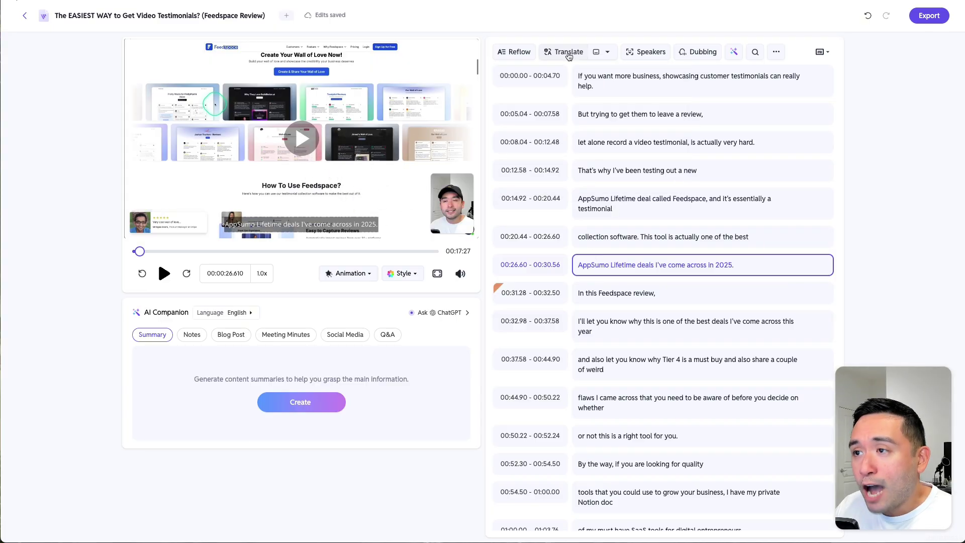
Compare the Microsoft, SubEasy AI and SubEasy AI Plus translation engines and their language lists
mouse_move(568, 56)
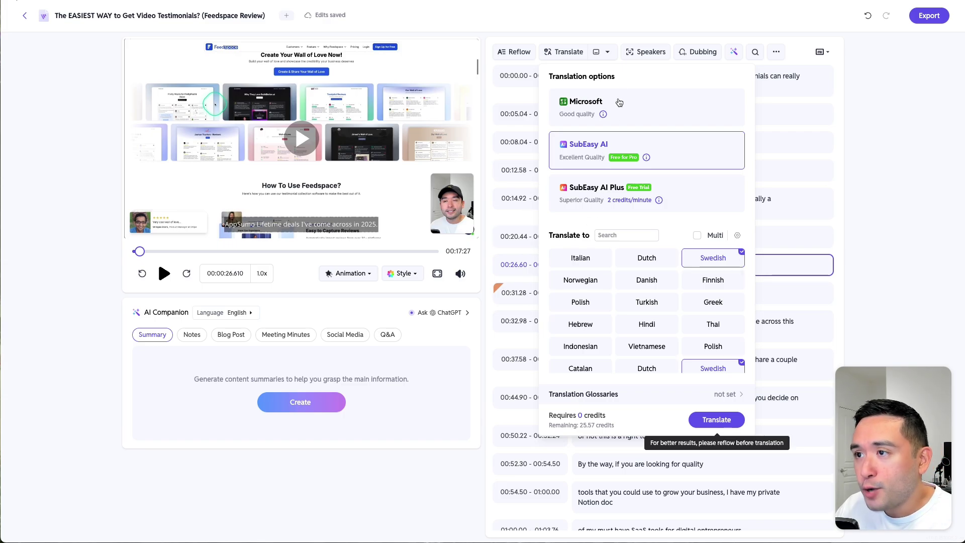
click(637, 120)
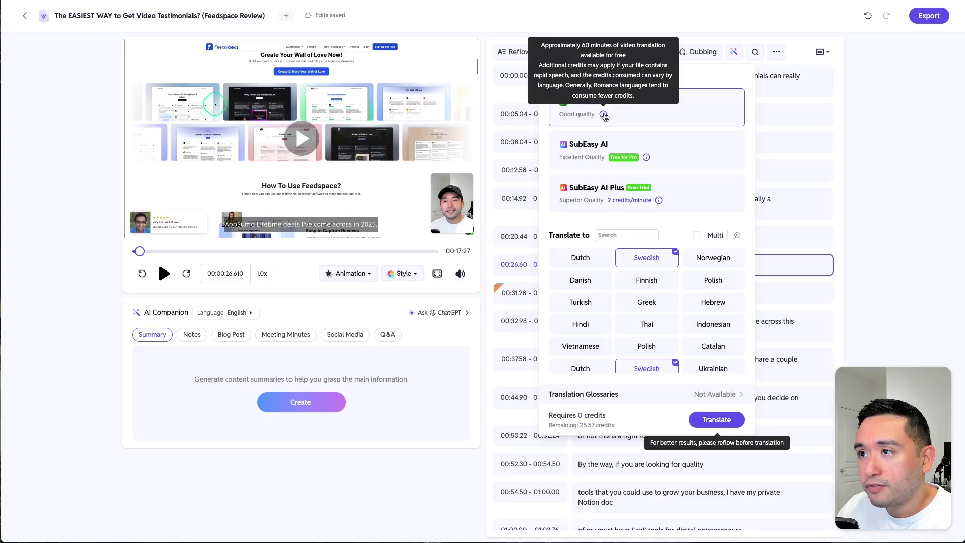
click(588, 152)
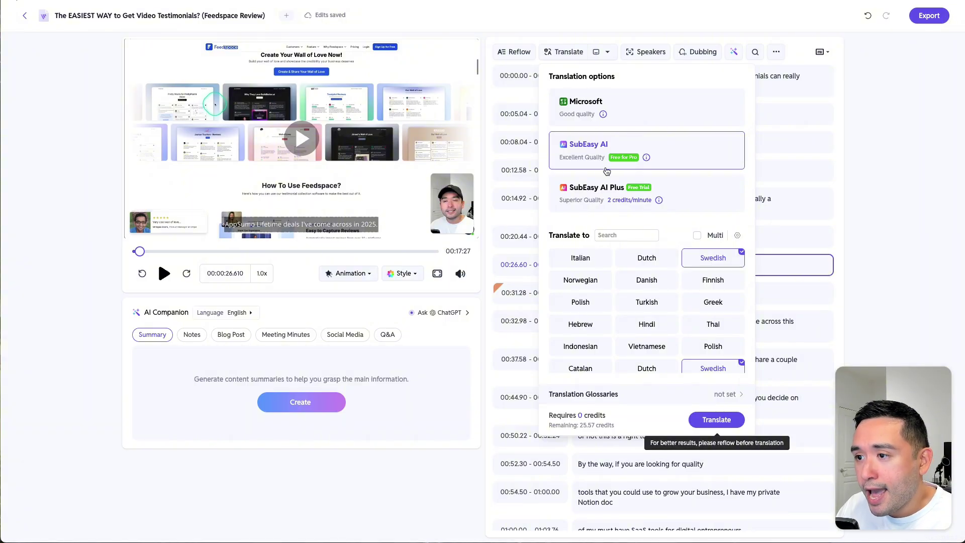
click(587, 202)
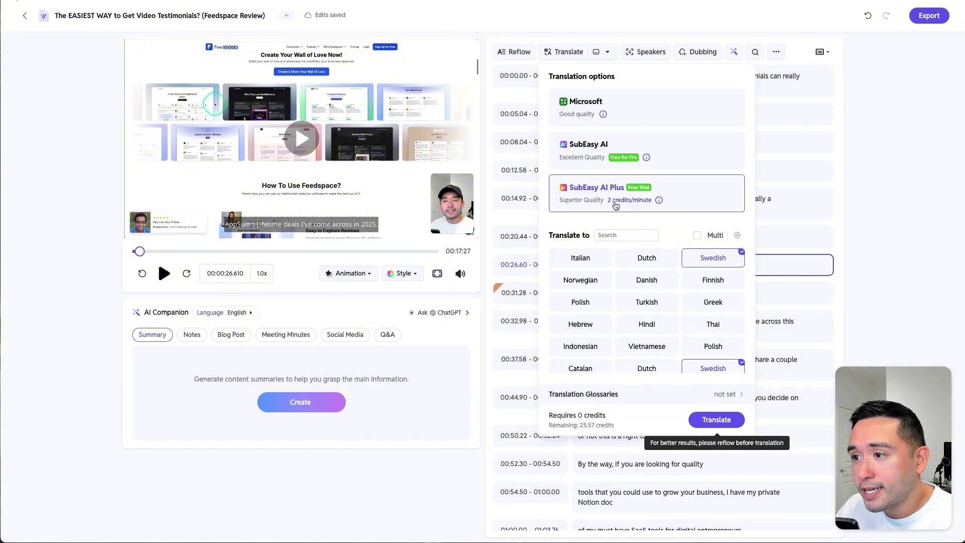
mouse_move(663, 200)
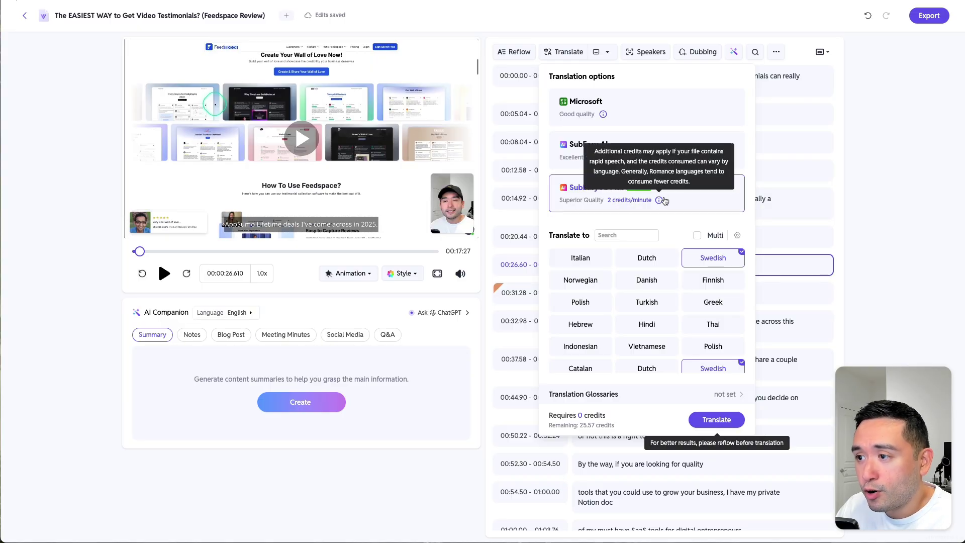
scroll(636, 267, down, 1)
scroll(636, 268, down, 5)
scroll(636, 276, down, 6)
scroll(635, 276, down, 5)
scroll(636, 275, up, 15)
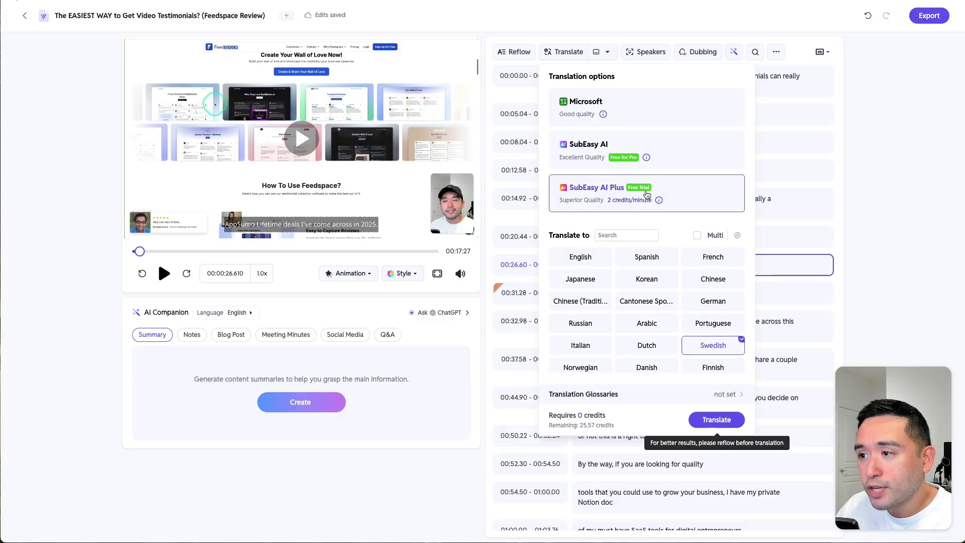
click(653, 110)
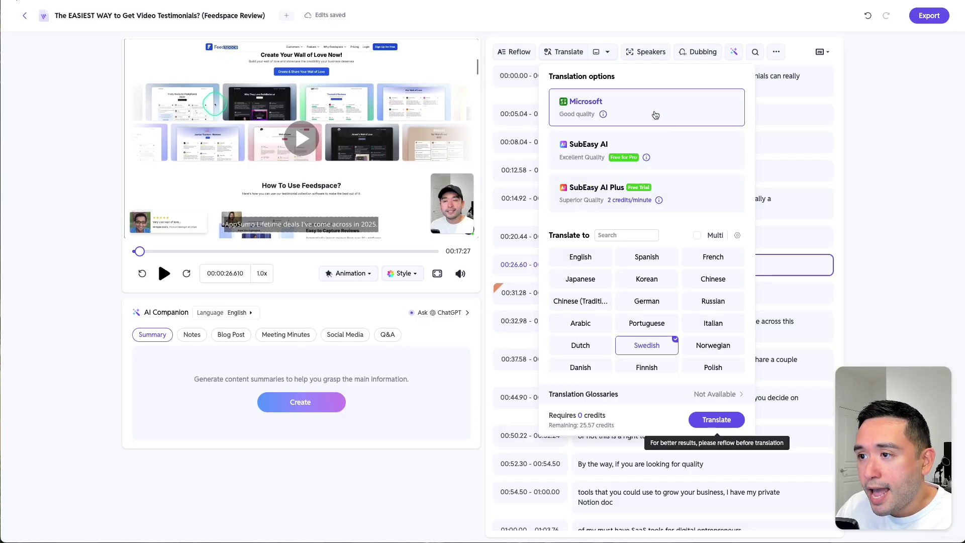
click(662, 146)
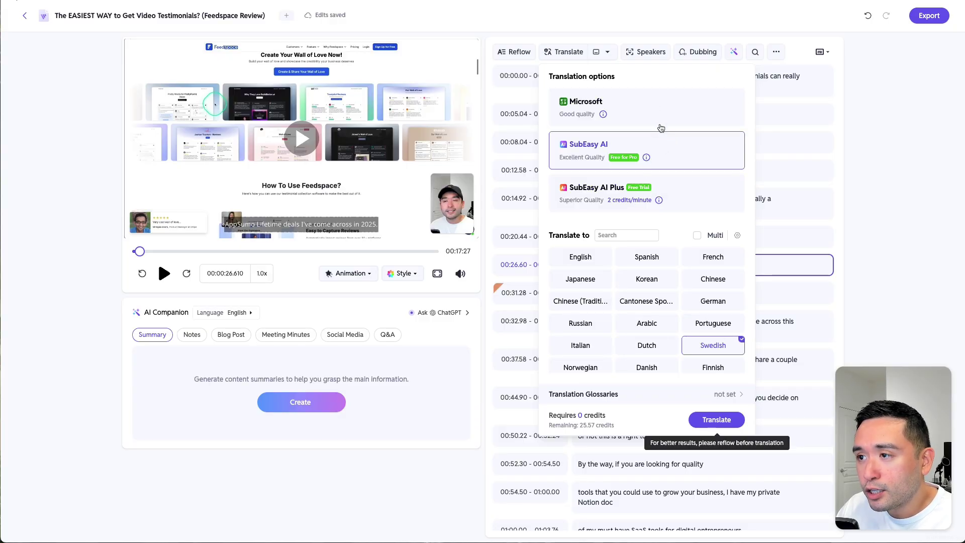
click(660, 121)
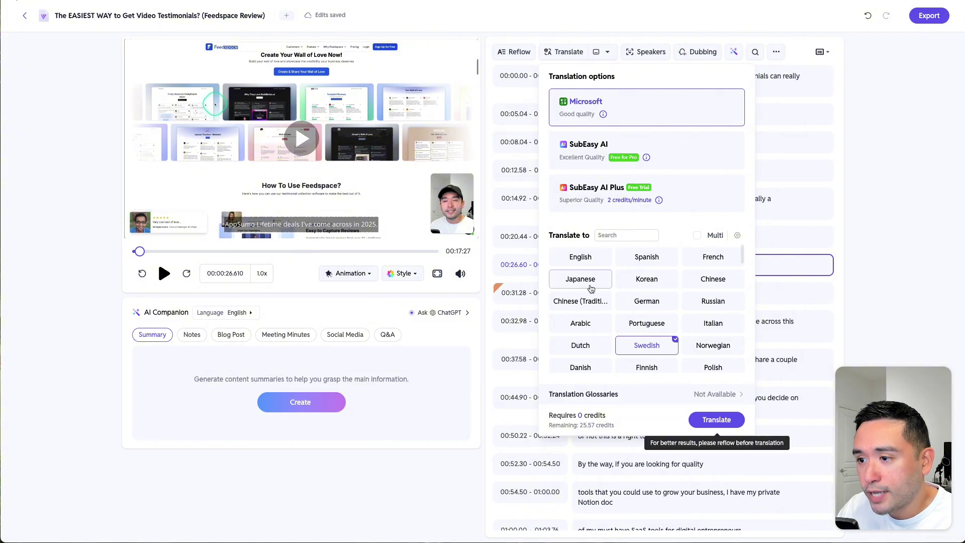
click(693, 160)
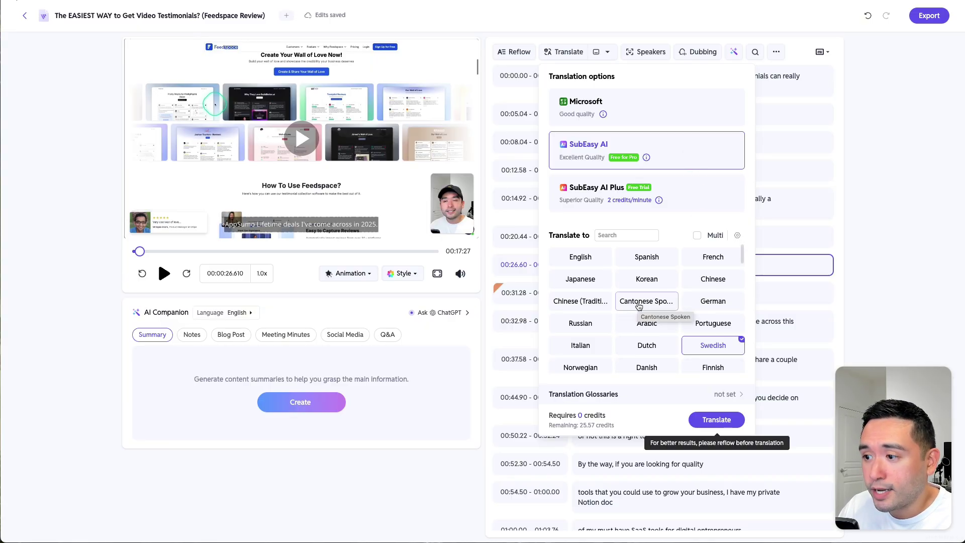
Search 'span', set Spanish as the single target language, and start the translation
click(641, 319)
click(697, 236)
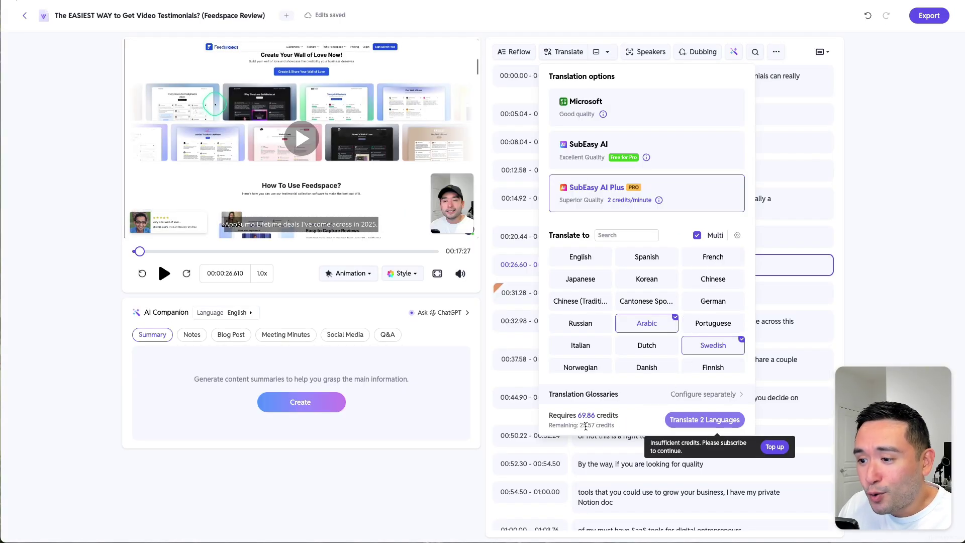
click(704, 352)
click(697, 236)
click(634, 235)
text(spa)
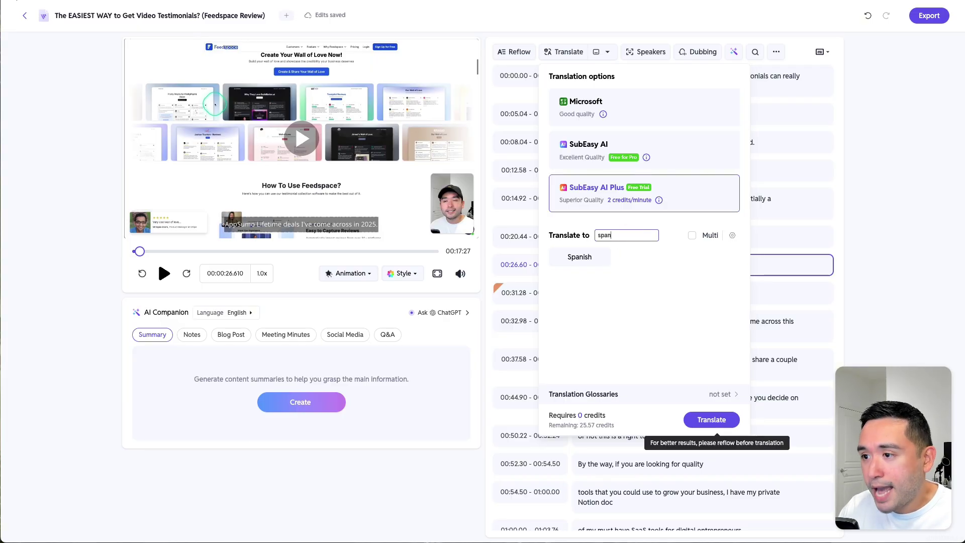
text(n)
click(584, 264)
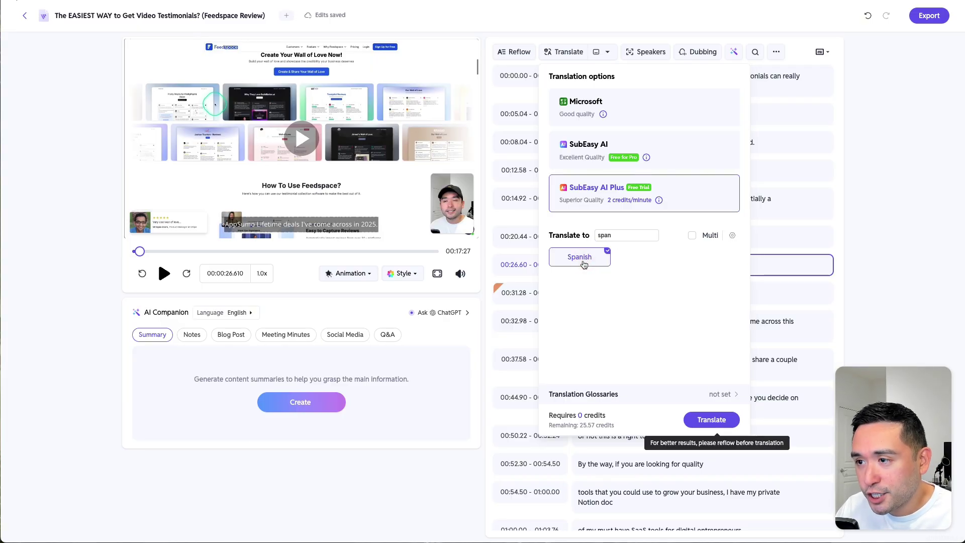
click(711, 420)
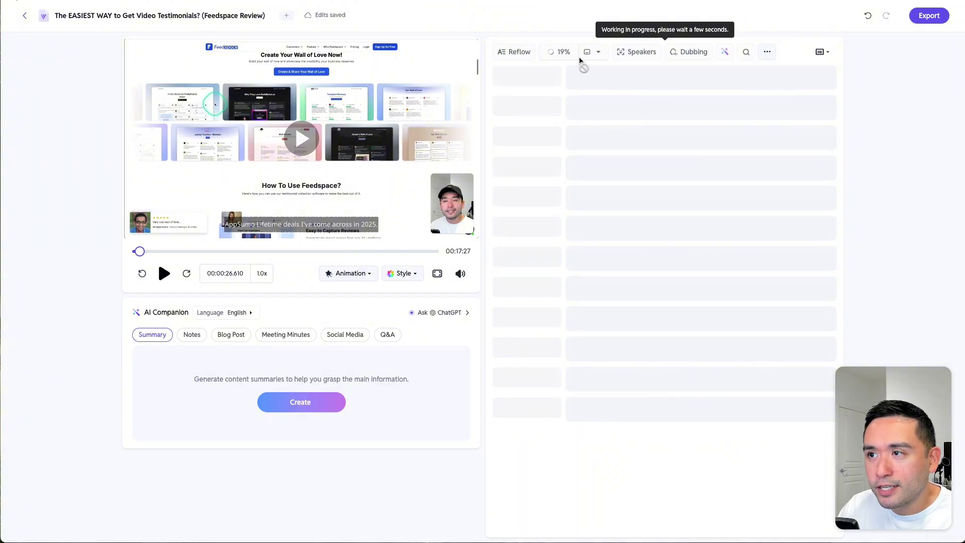
Select the first Spanish subtitle line, then play and pause the video to check bilingual captions
click(691, 91)
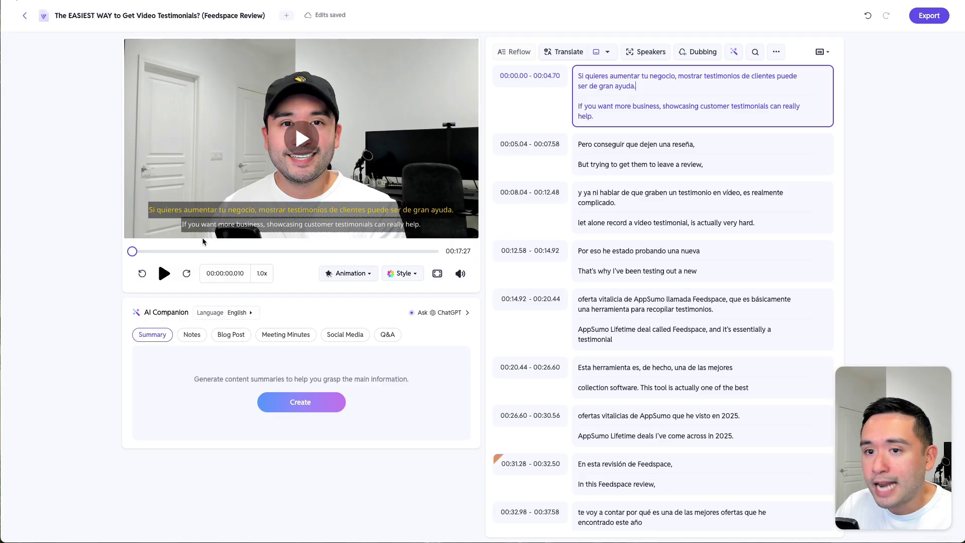
click(164, 273)
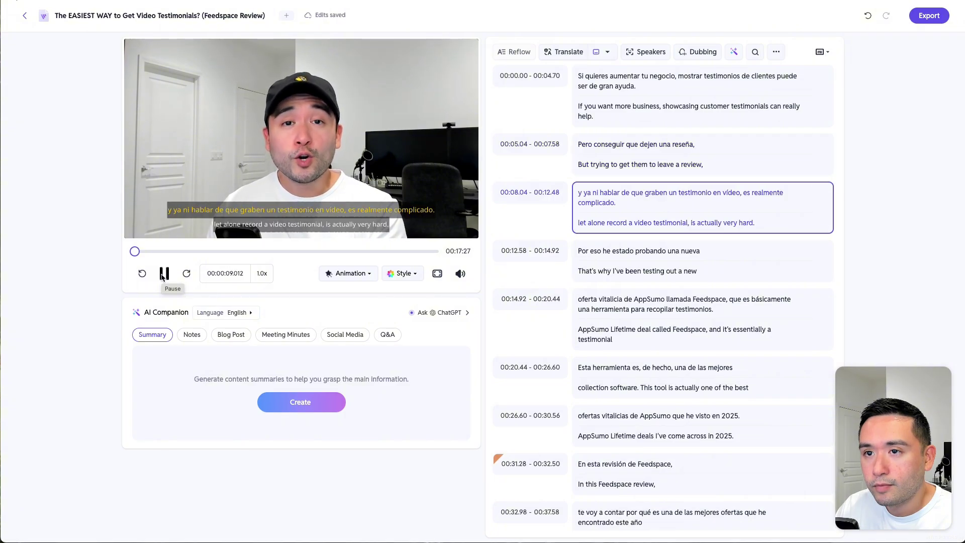
click(163, 274)
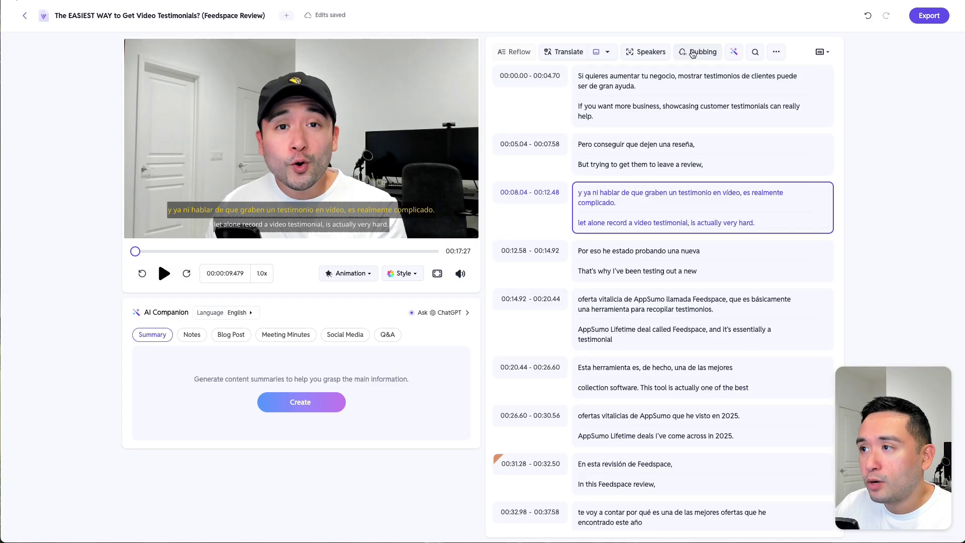
Choose Replace Original Audio with AI Voices, select all 277 lines, and open voice selection
click(692, 52)
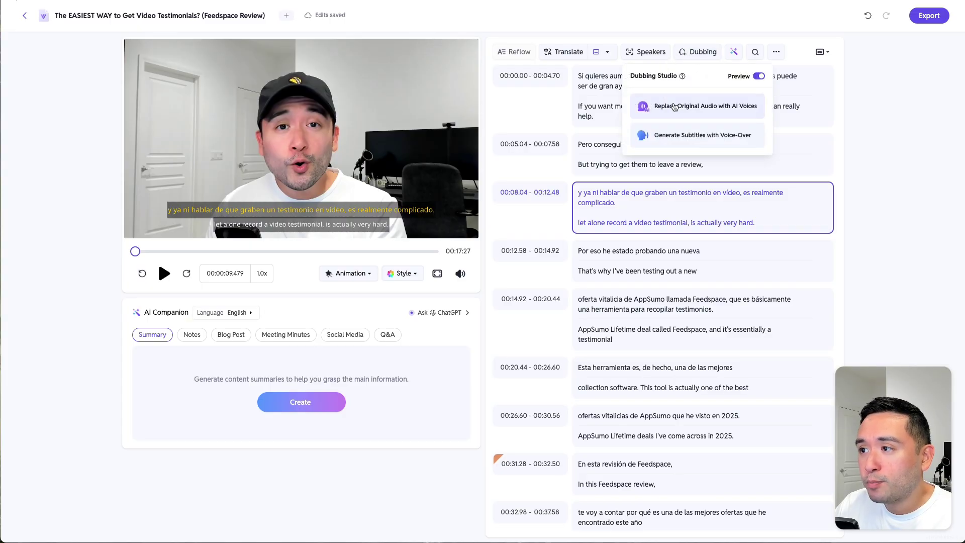
click(748, 108)
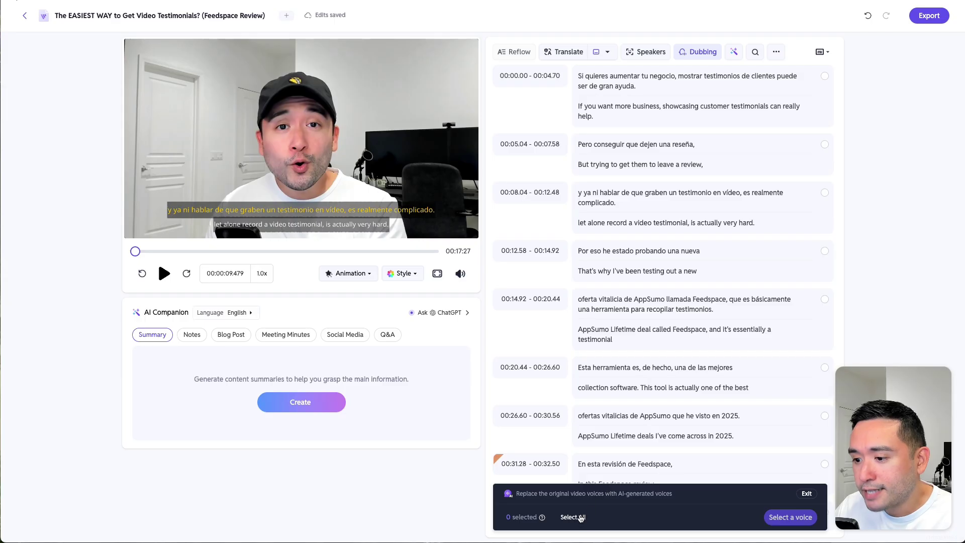
click(573, 518)
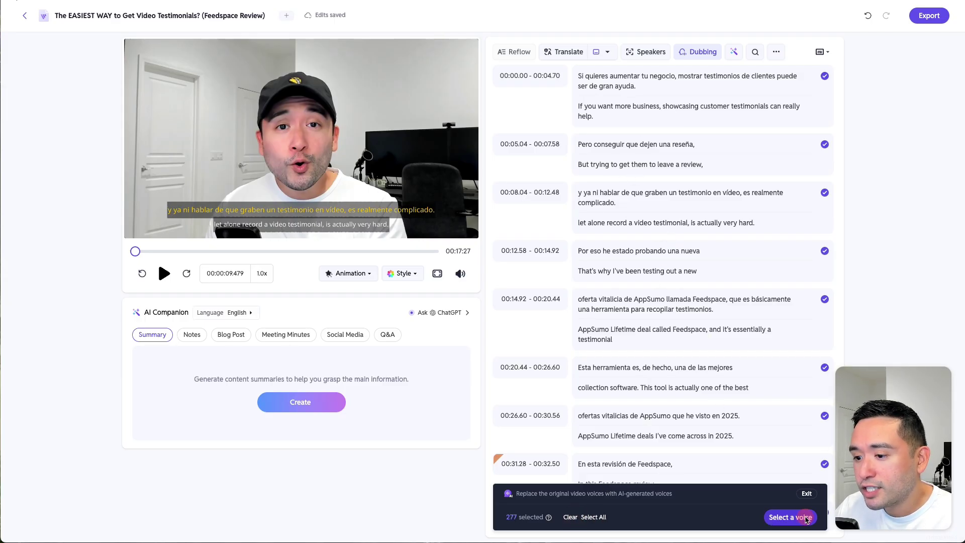
click(807, 515)
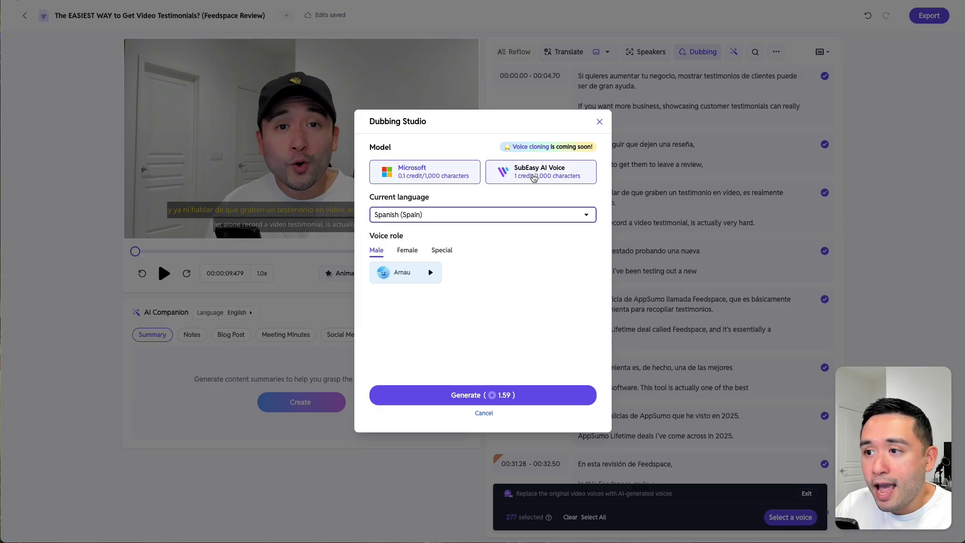
Set the voice model to SubEasy AI Voice and keep Spanish as the dubbing language
click(537, 177)
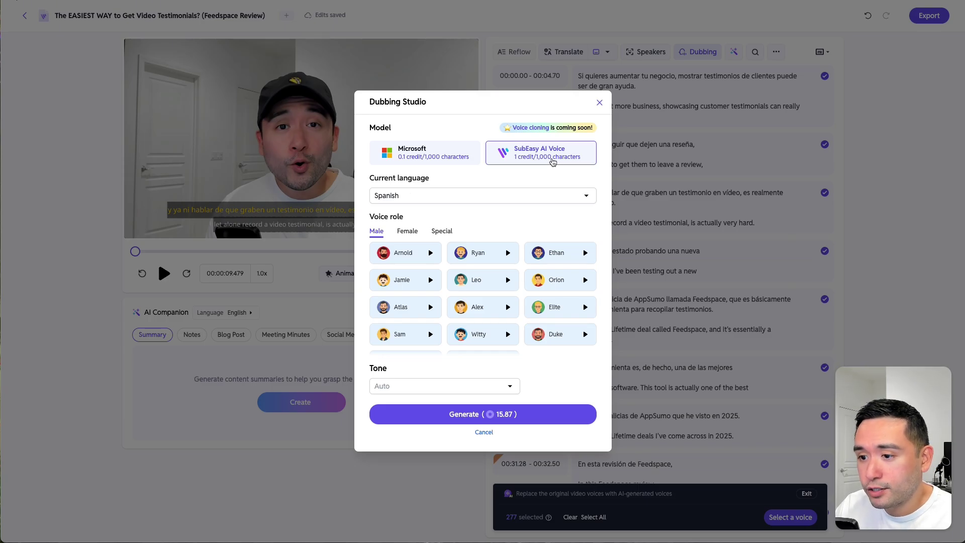
click(408, 197)
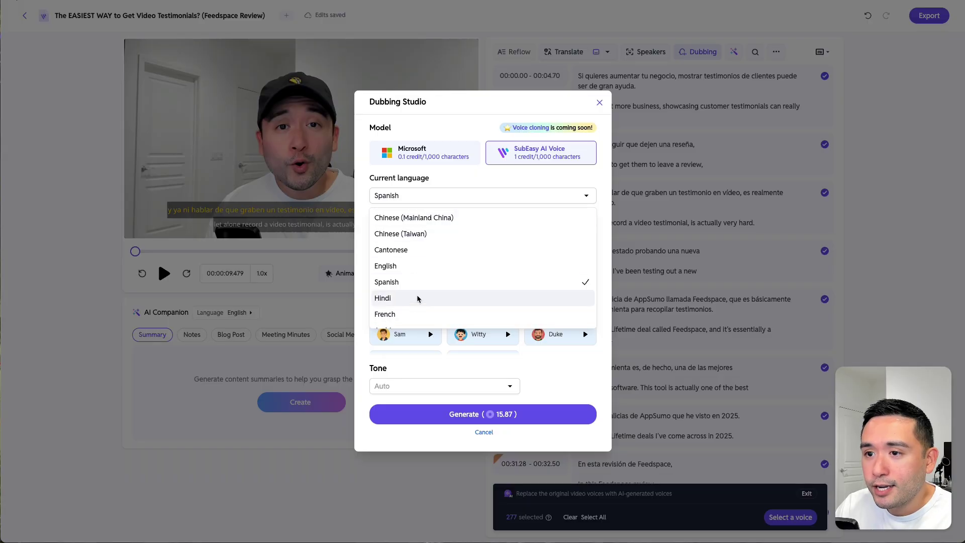
click(442, 177)
scroll(430, 253, down, 2)
scroll(429, 254, up, 2)
scroll(428, 255, down, 2)
scroll(426, 256, up, 2)
Browse female and special voices, previewing Santa Claus, Ryan, Ethan and Orion
click(407, 231)
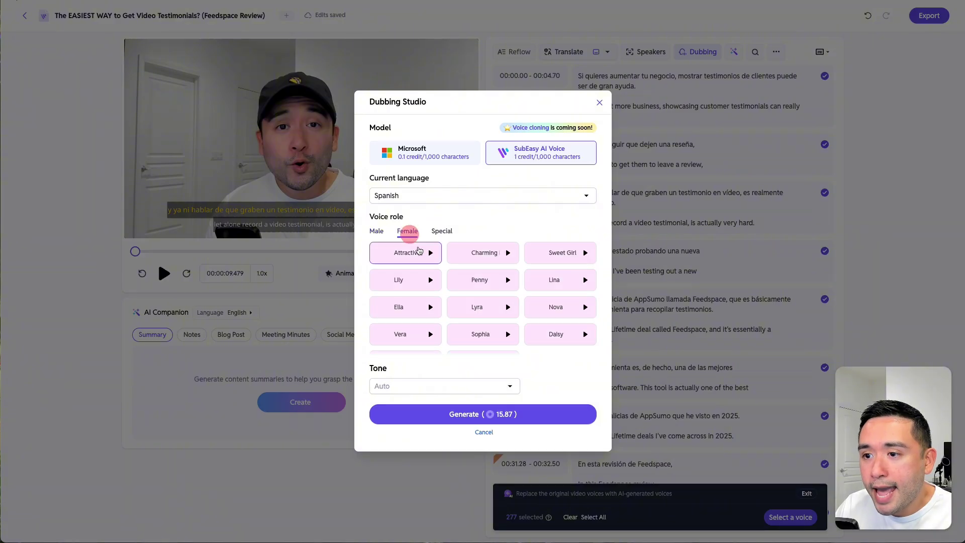
scroll(431, 262, up, 2)
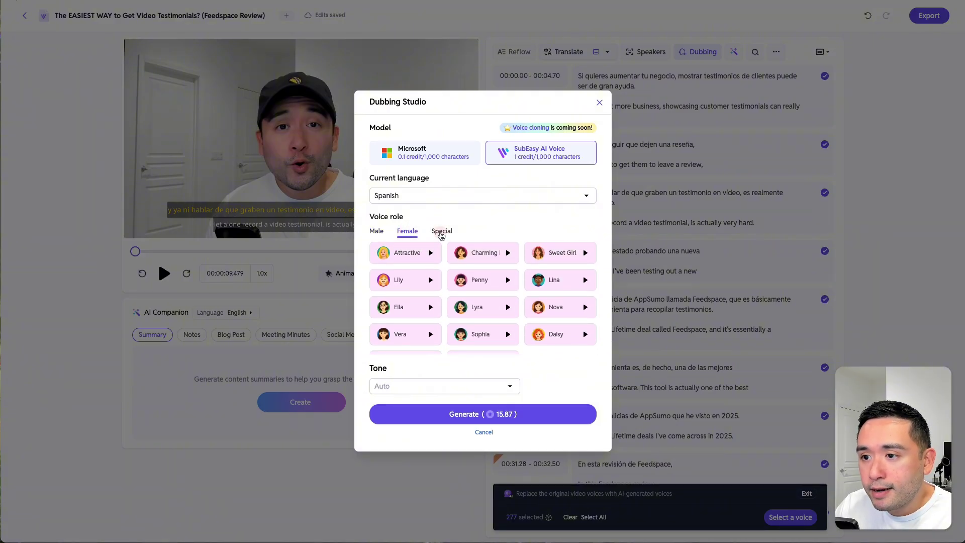
click(442, 231)
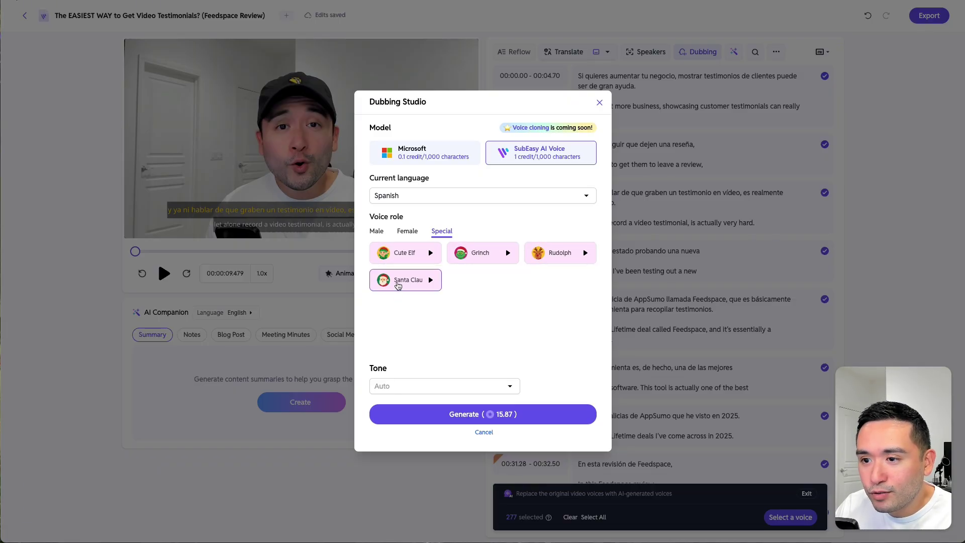
click(430, 281)
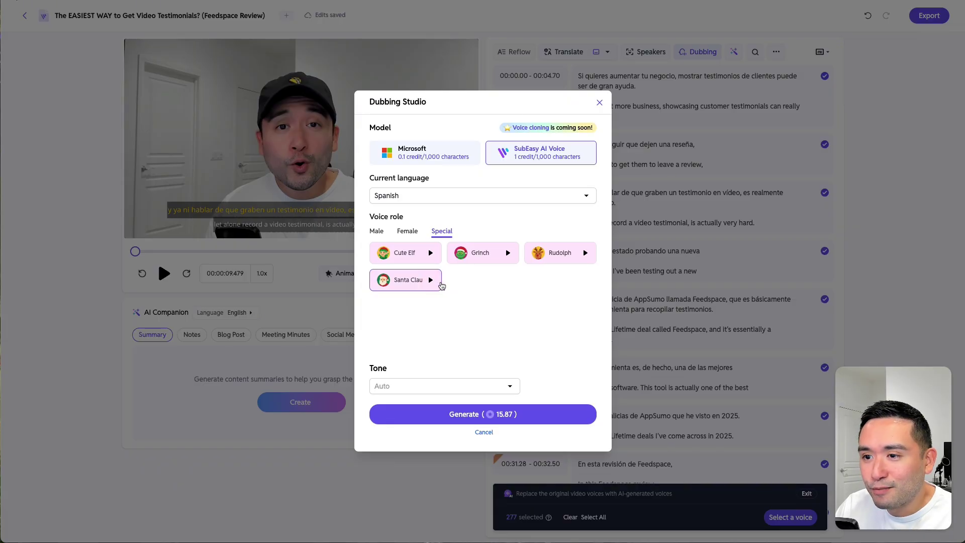
click(376, 230)
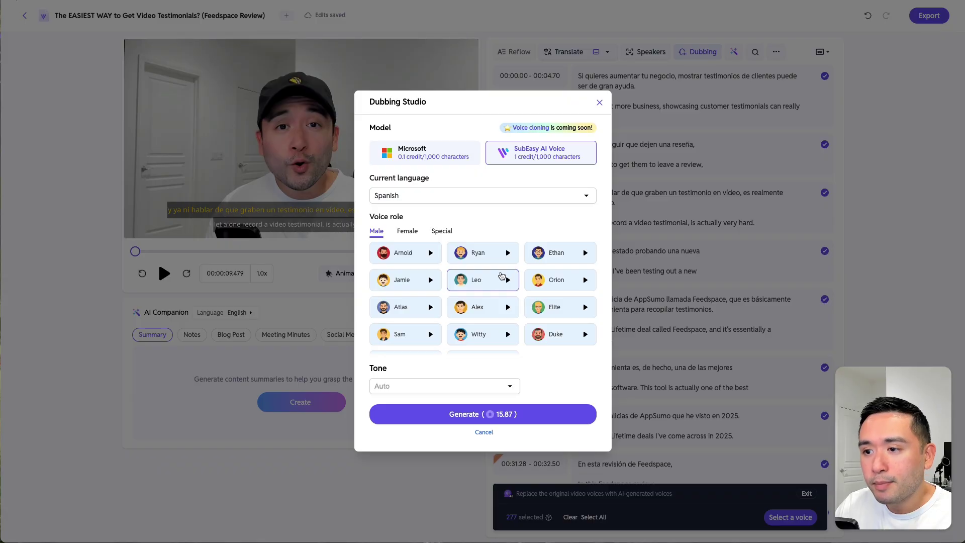
click(508, 254)
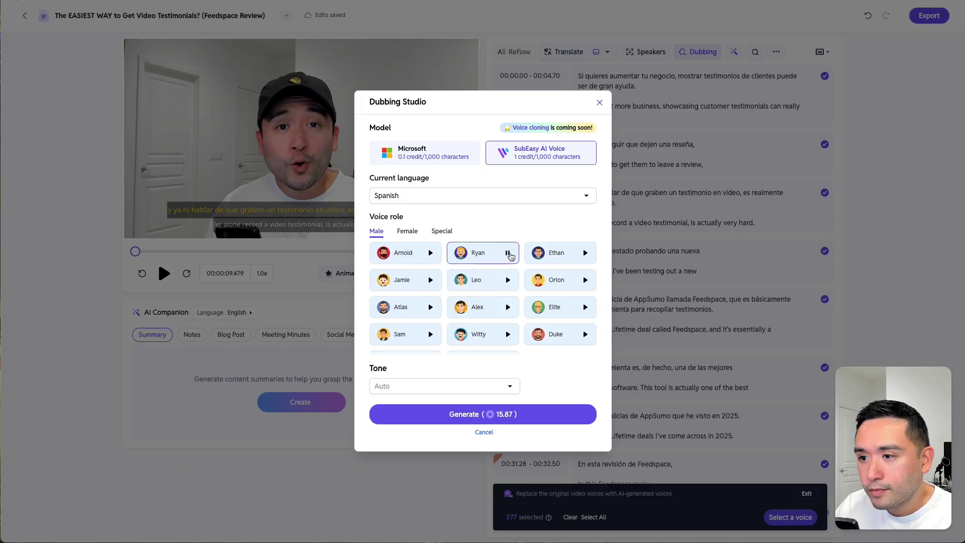
click(586, 254)
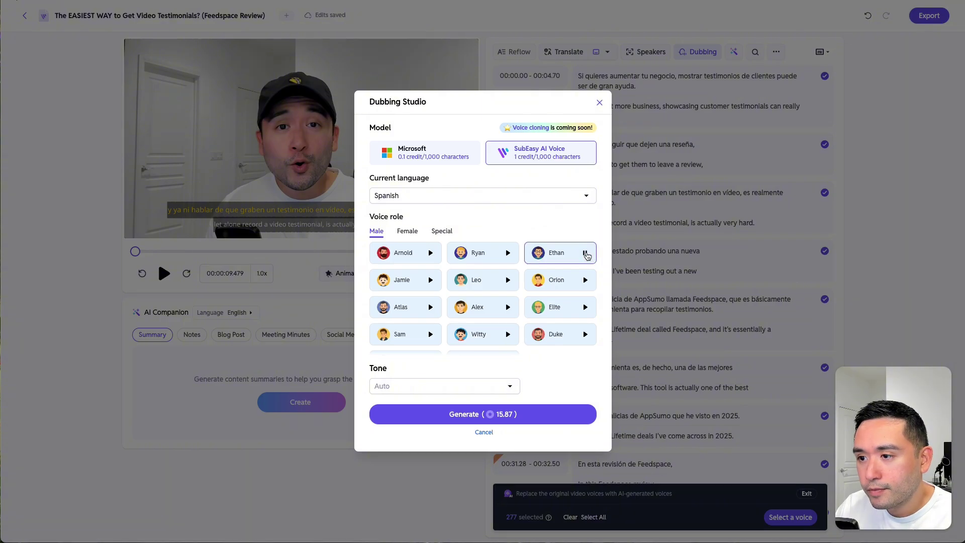
click(586, 254)
click(585, 280)
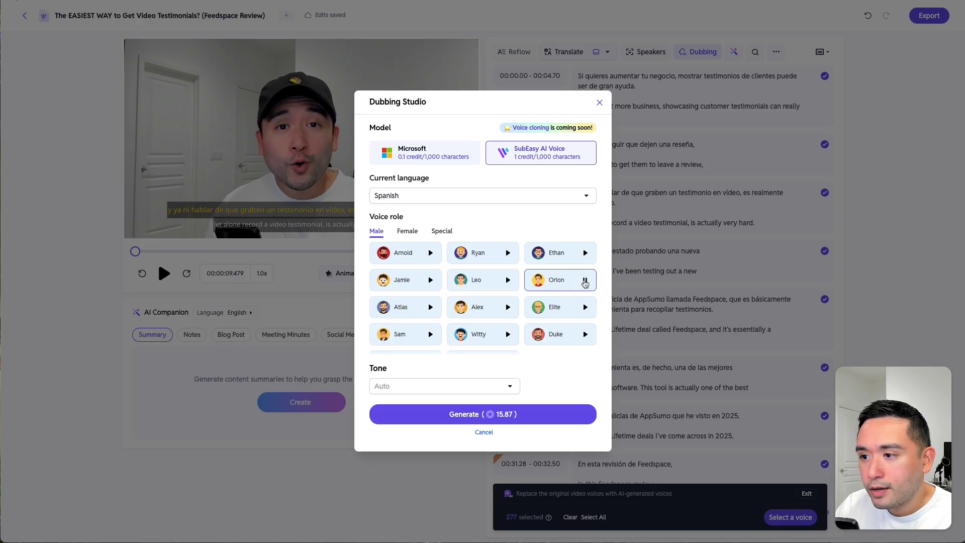
Select the male voice Orion and leave the dubbing tone on Auto
click(541, 280)
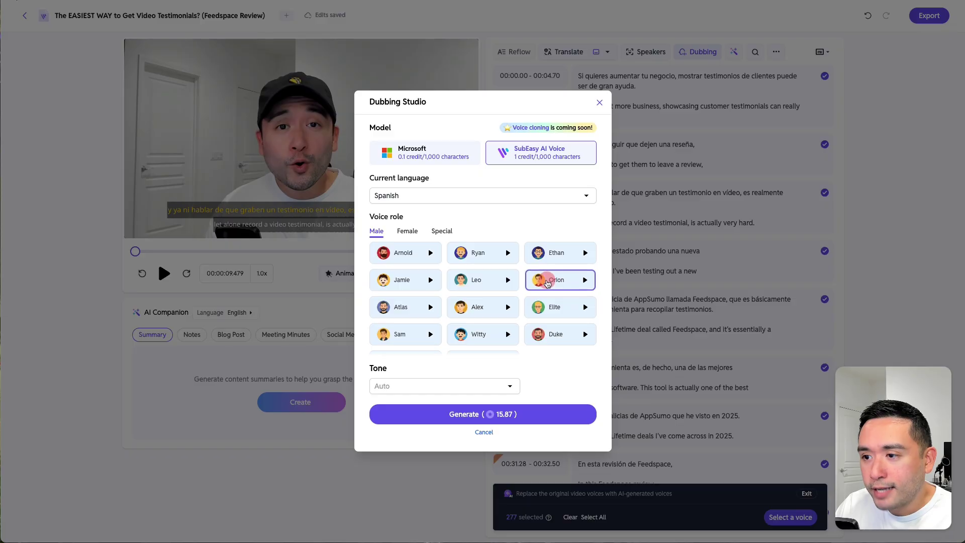
click(382, 387)
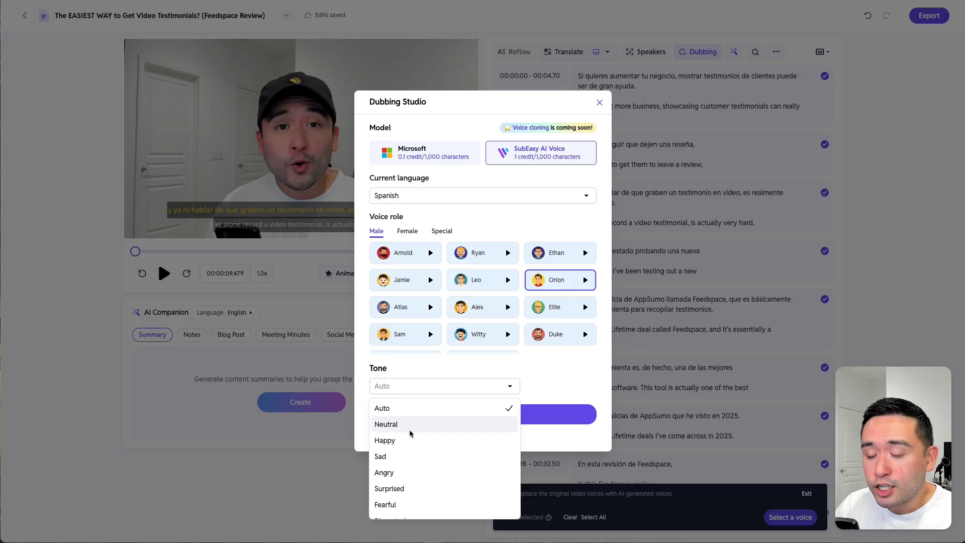
scroll(404, 477, down, 1)
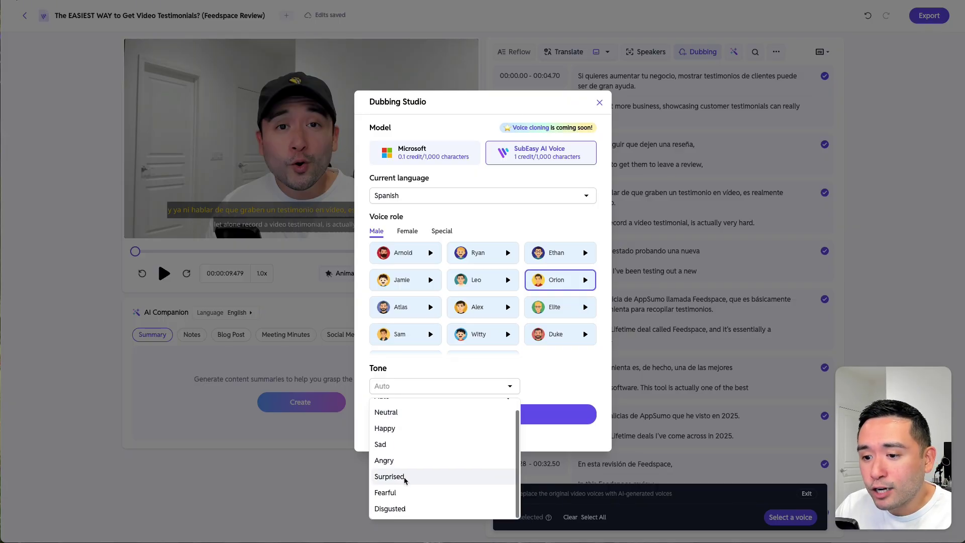
scroll(399, 474, up, 1)
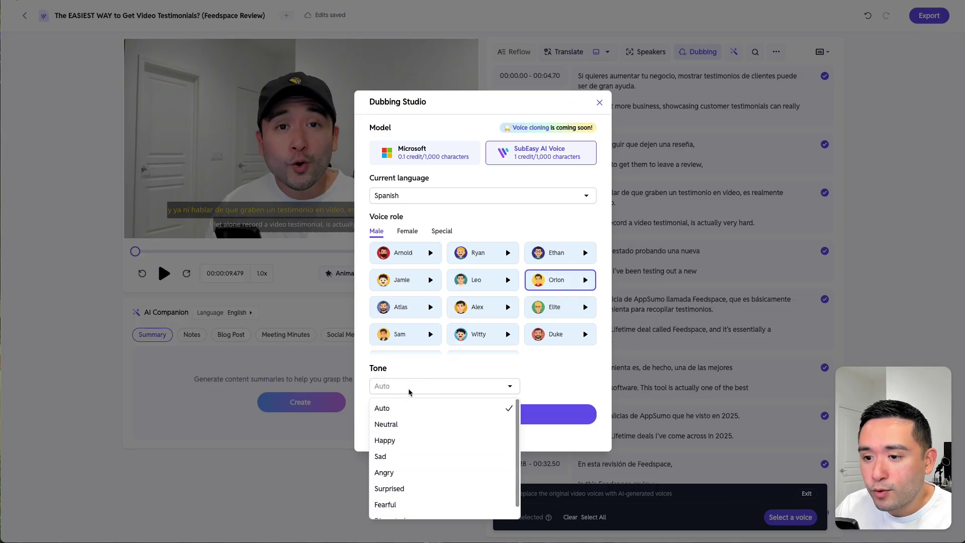
click(424, 371)
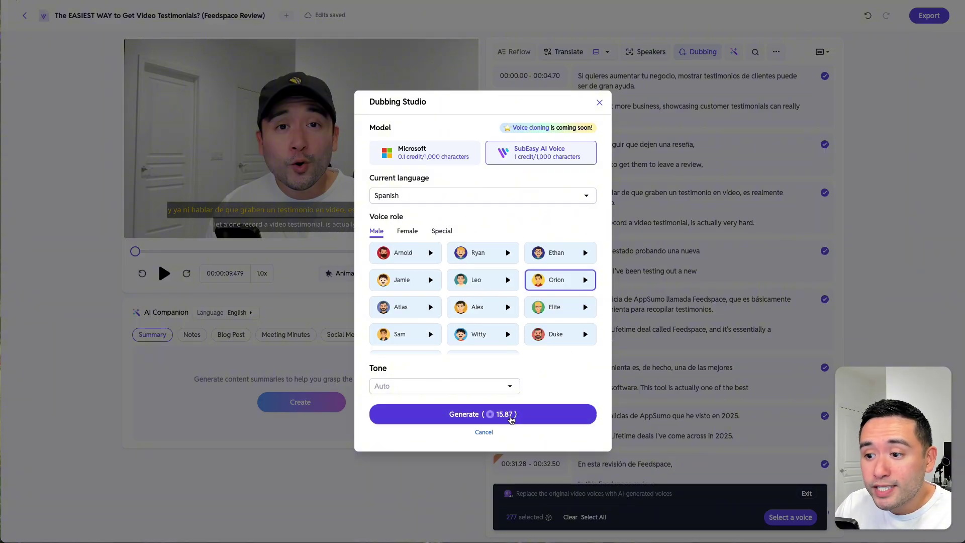
Generate the Orion voice dubbing, then play and pause a short preview of the dubbed video
click(516, 418)
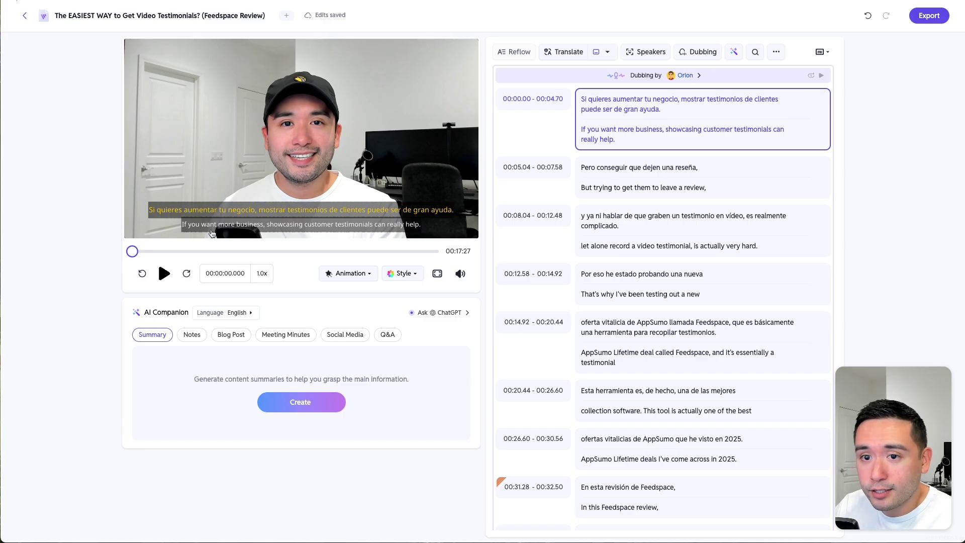
click(163, 273)
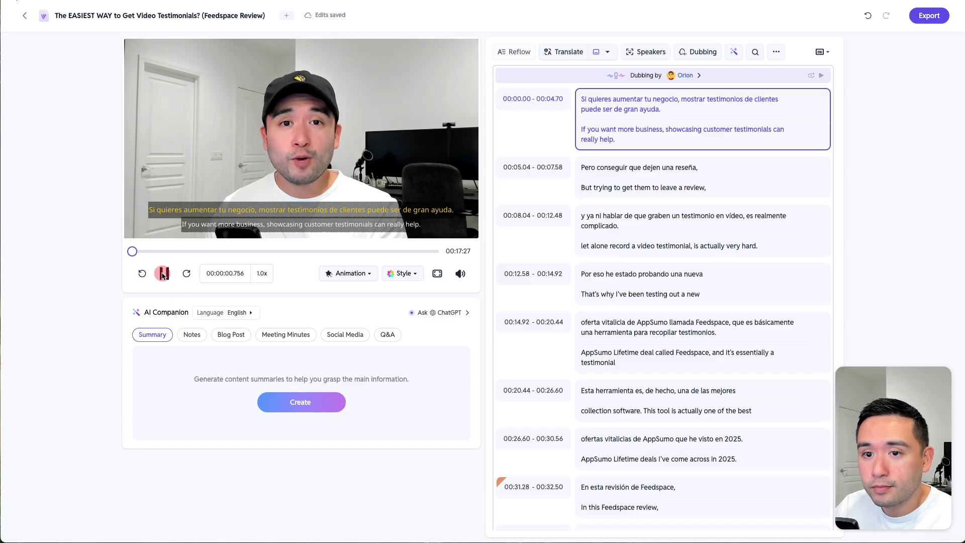
click(822, 76)
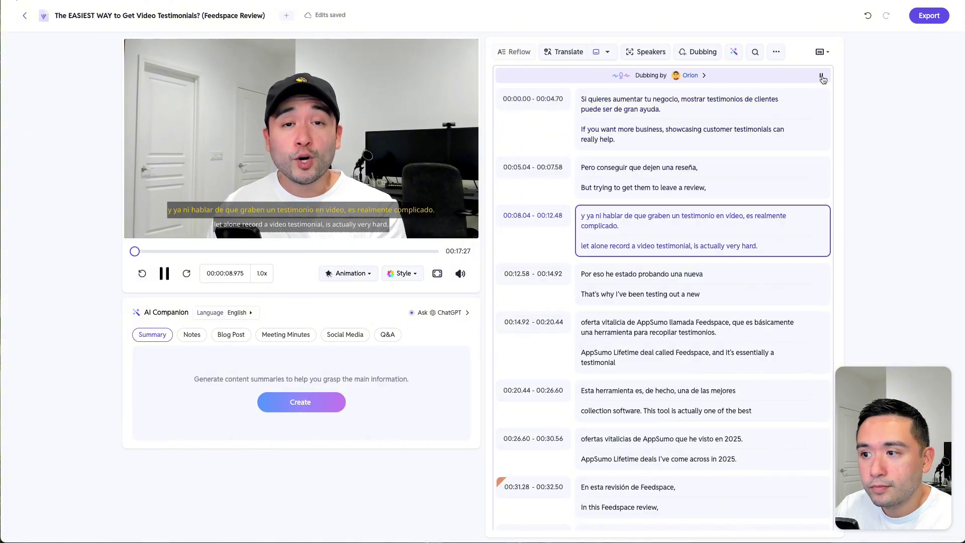
click(160, 275)
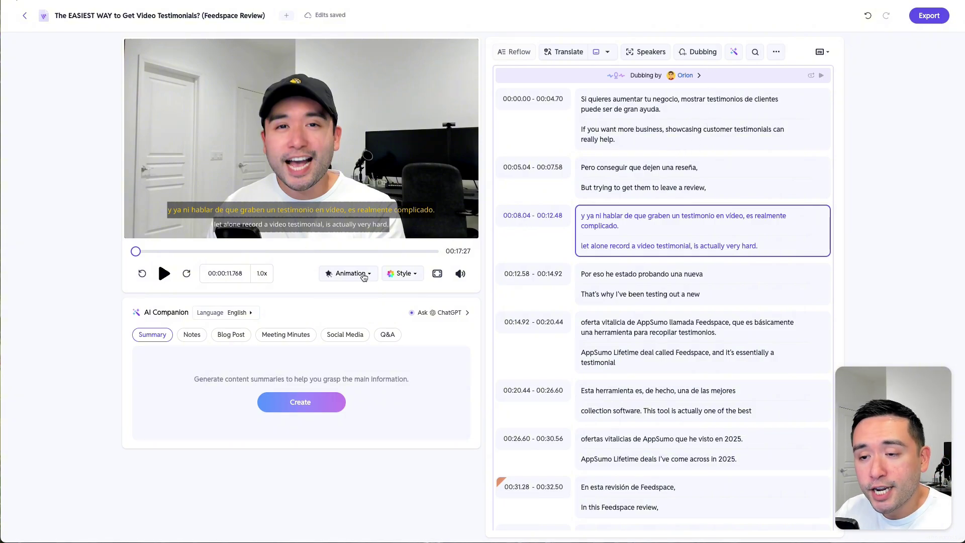
click(365, 276)
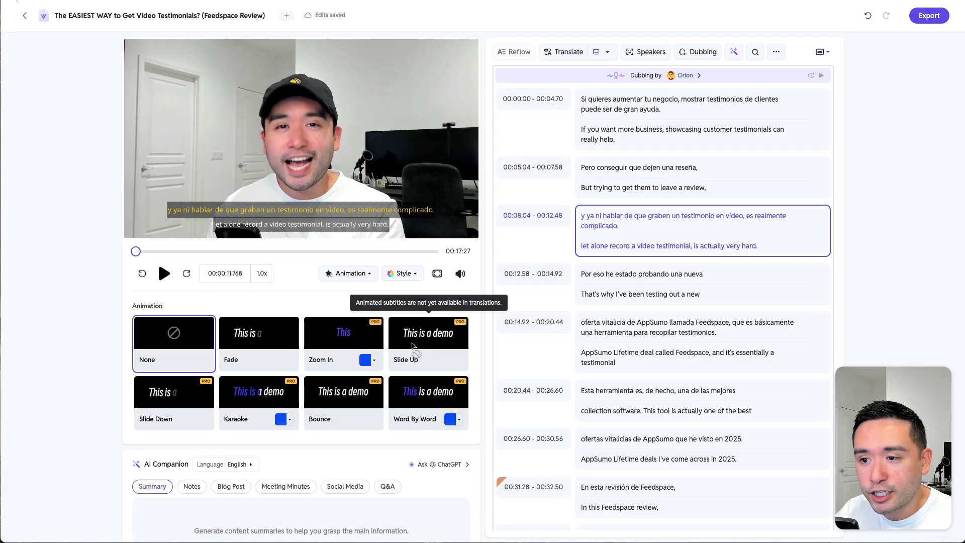
Close the subtitle Animation options and show the subtitle Style options below the player
click(370, 274)
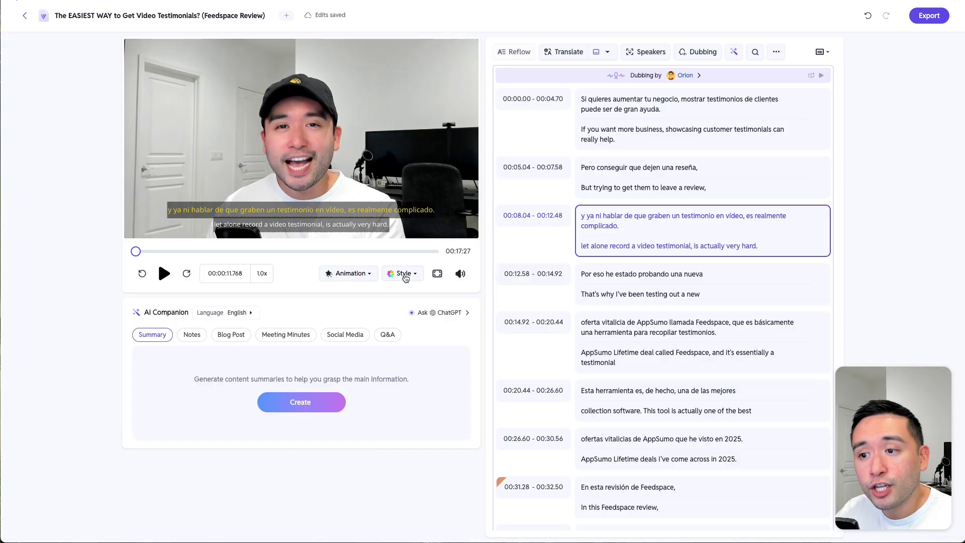
click(405, 274)
Browse the English subtitle fonts and their category tabs, keep Noto Sans, and close the style options
scroll(412, 289, down, 1)
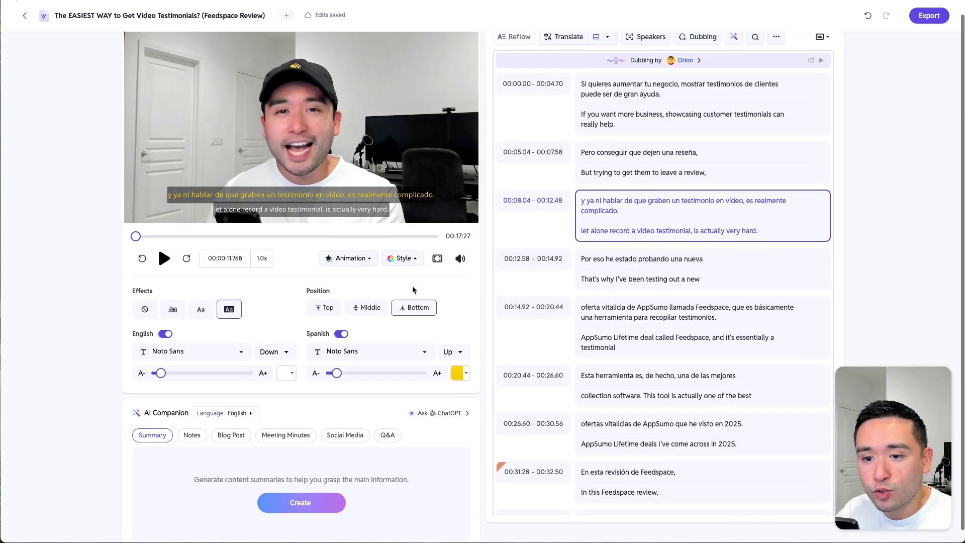
scroll(412, 289, down, 1)
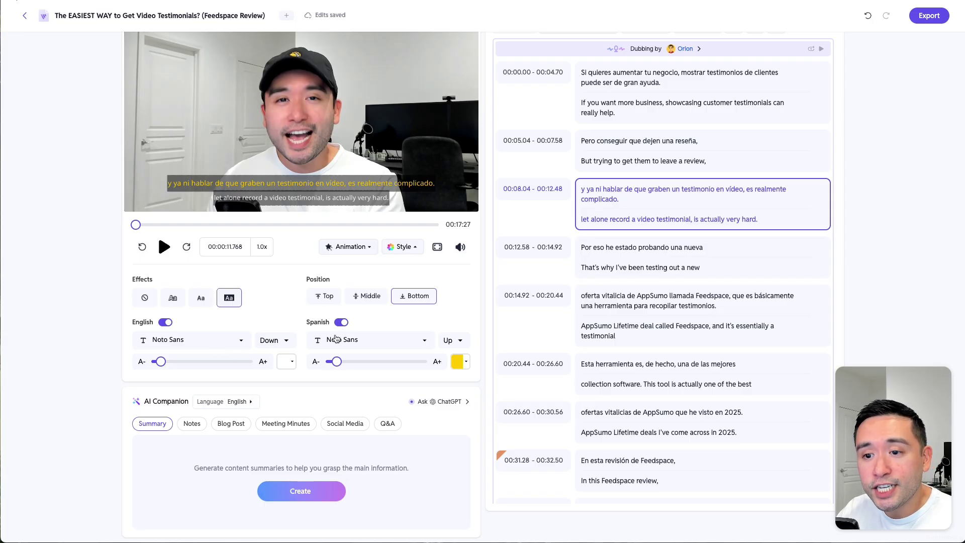
click(241, 342)
scroll(179, 397, down, 6)
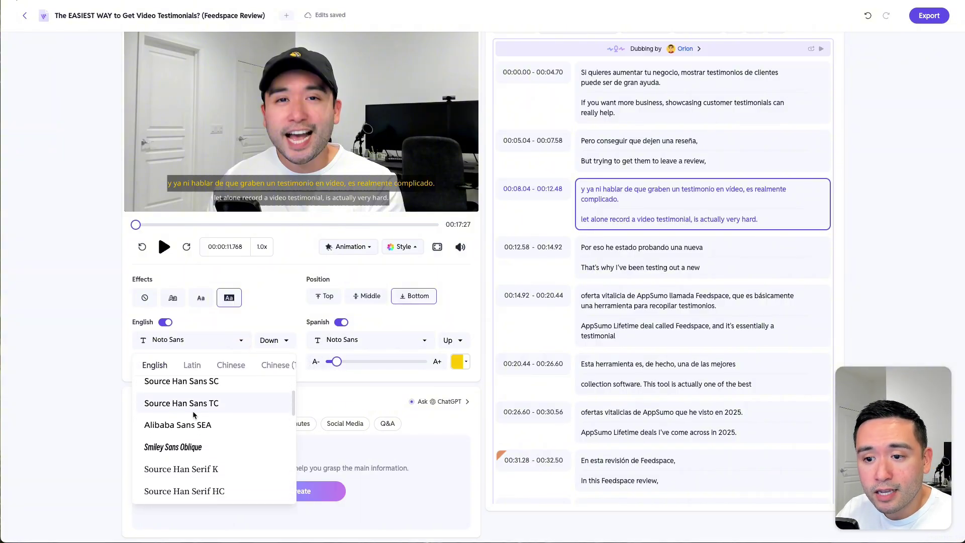
scroll(194, 433, down, 10)
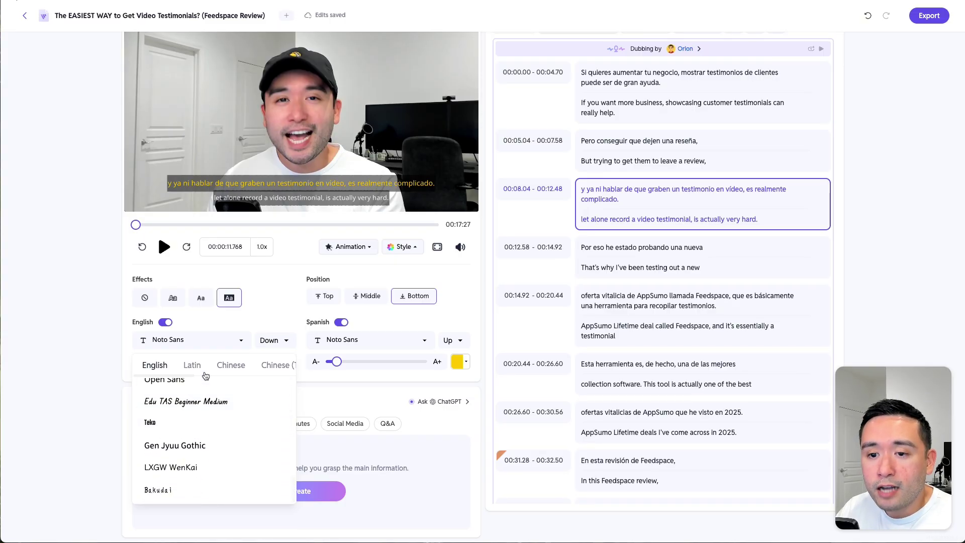
scroll(200, 371, right, 3)
scroll(200, 371, right, 5)
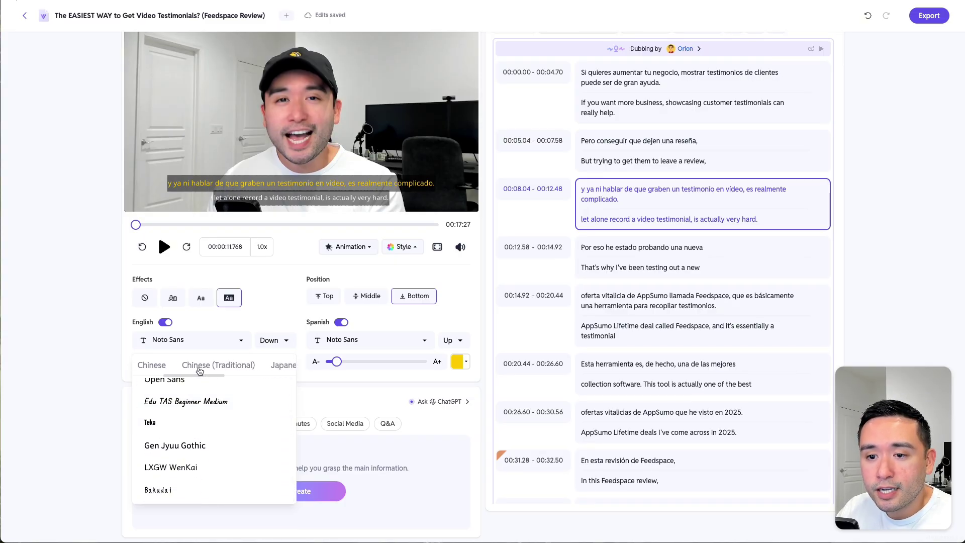
scroll(199, 370, right, 3)
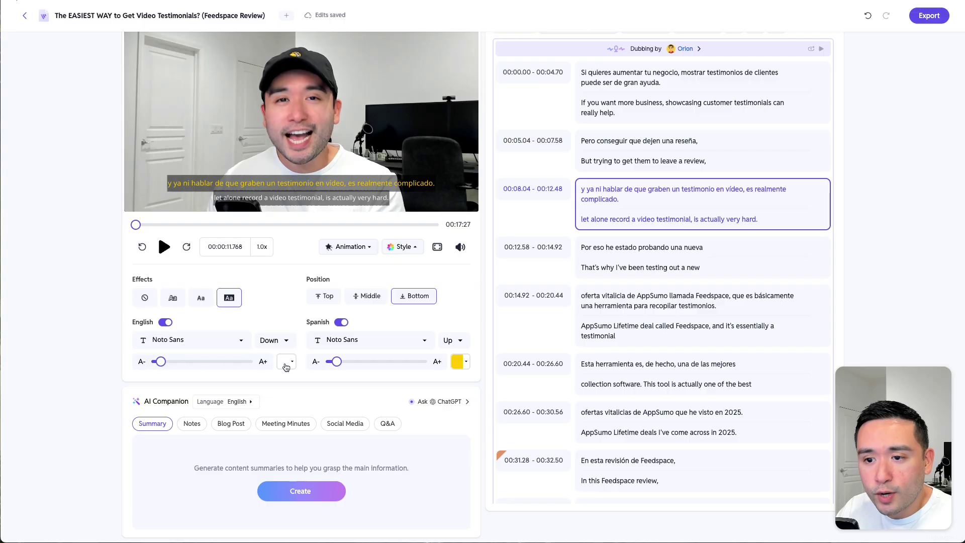
mouse_move(337, 362)
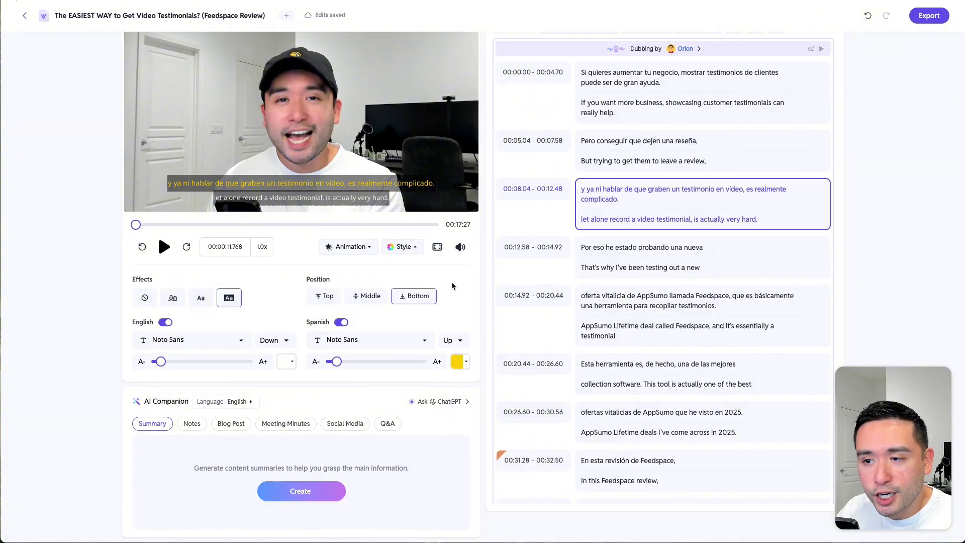
key(Escape)
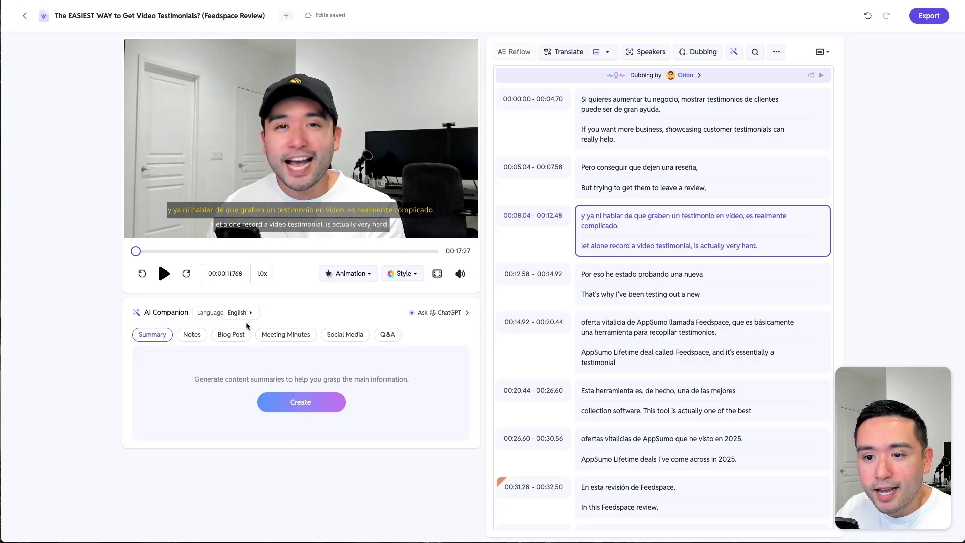
Create a Blog Post in AI Companion with Language kept on English, confirming the credit notice
click(243, 341)
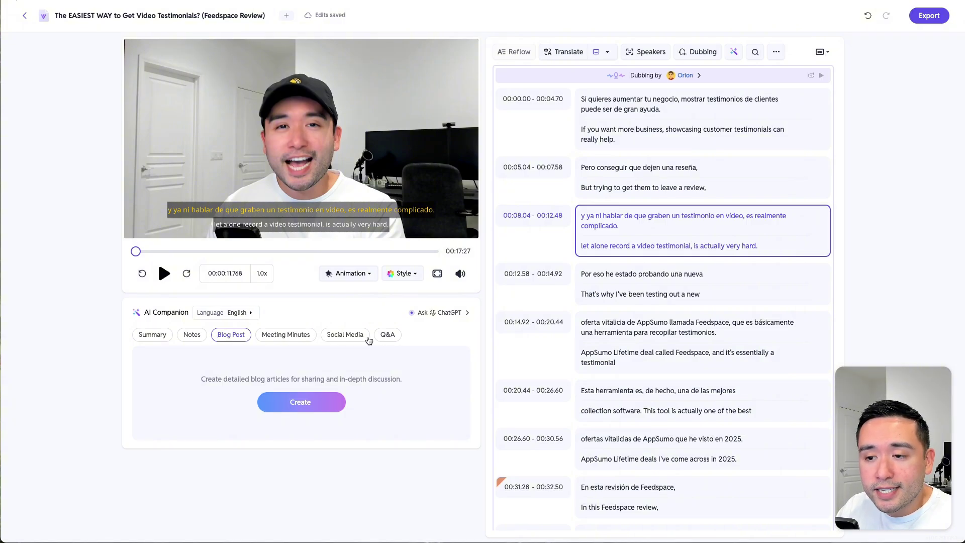
click(251, 314)
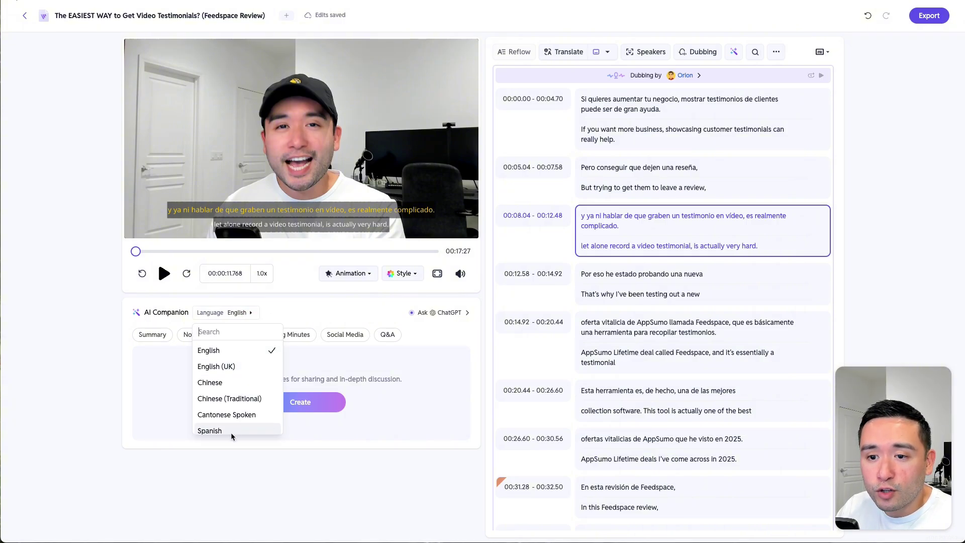
scroll(234, 382, down, 5)
scroll(232, 372, up, 2)
scroll(232, 372, up, 5)
click(269, 348)
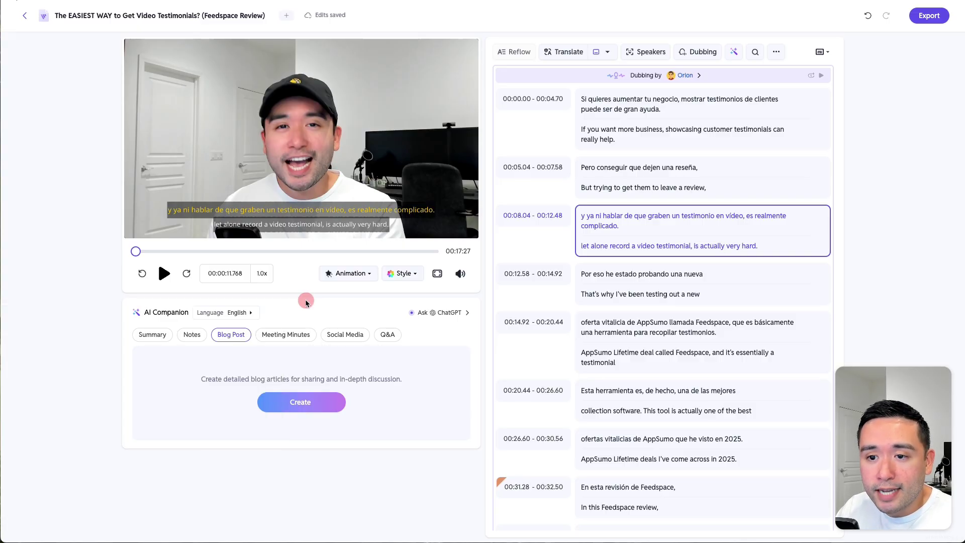
click(312, 402)
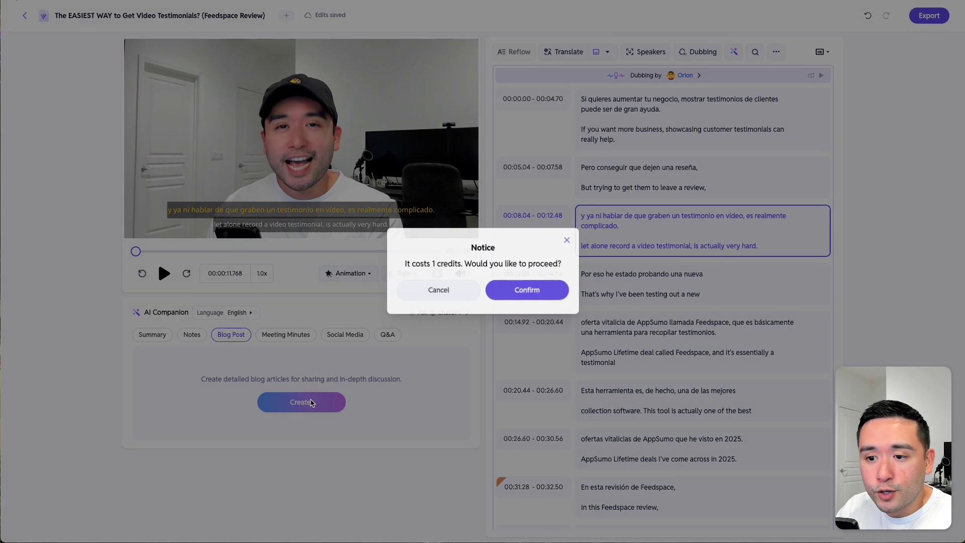
click(509, 292)
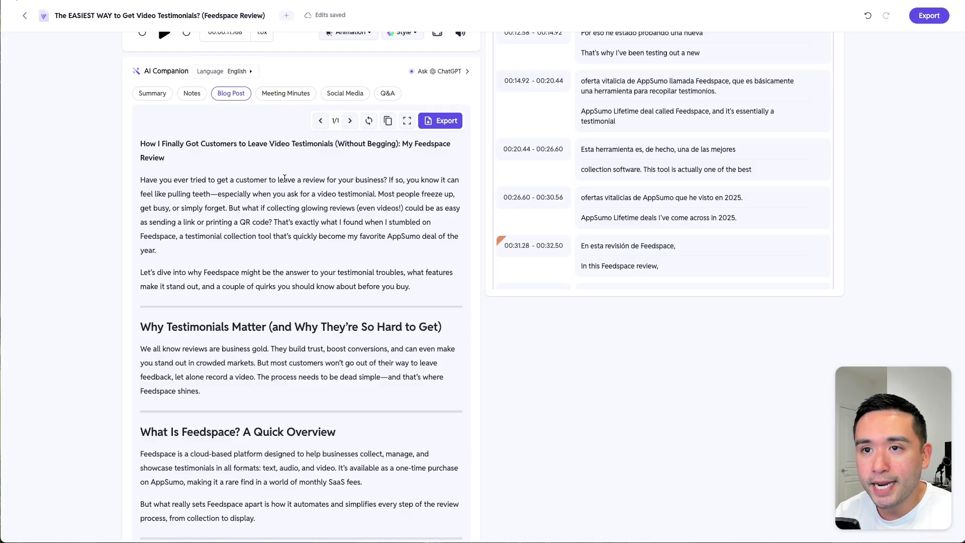
scroll(285, 178, down, 1)
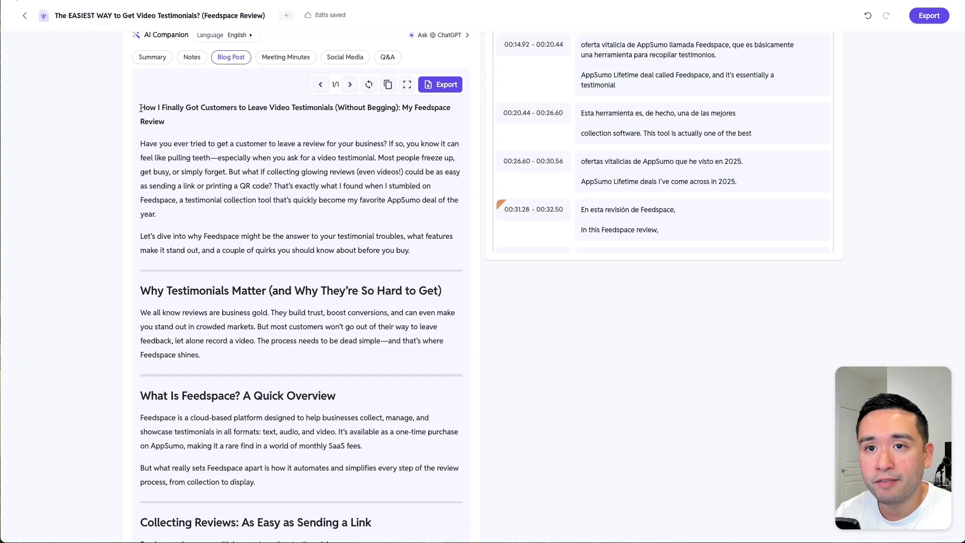
drag(141, 108, 275, 257)
scroll(274, 253, down, 2)
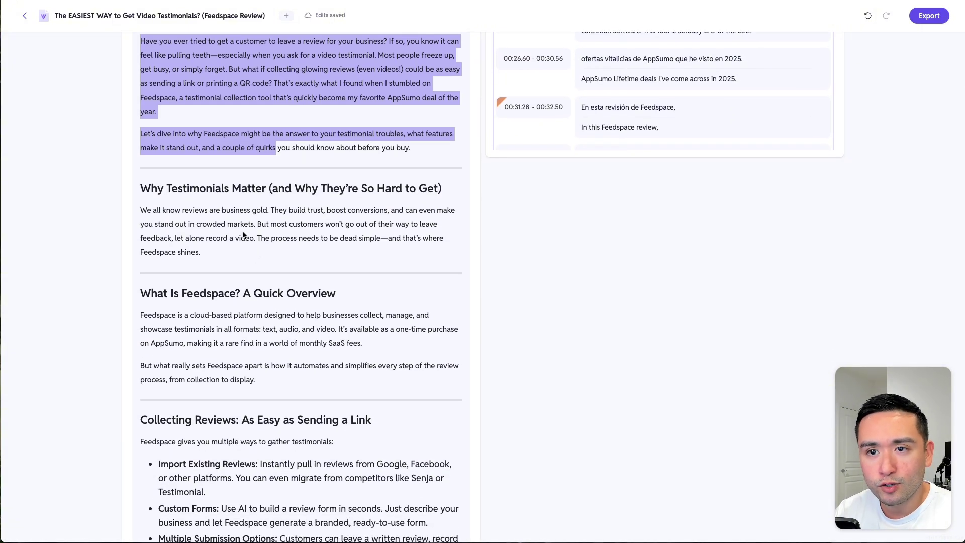
drag(141, 188, 375, 190)
scroll(375, 190, down, 1)
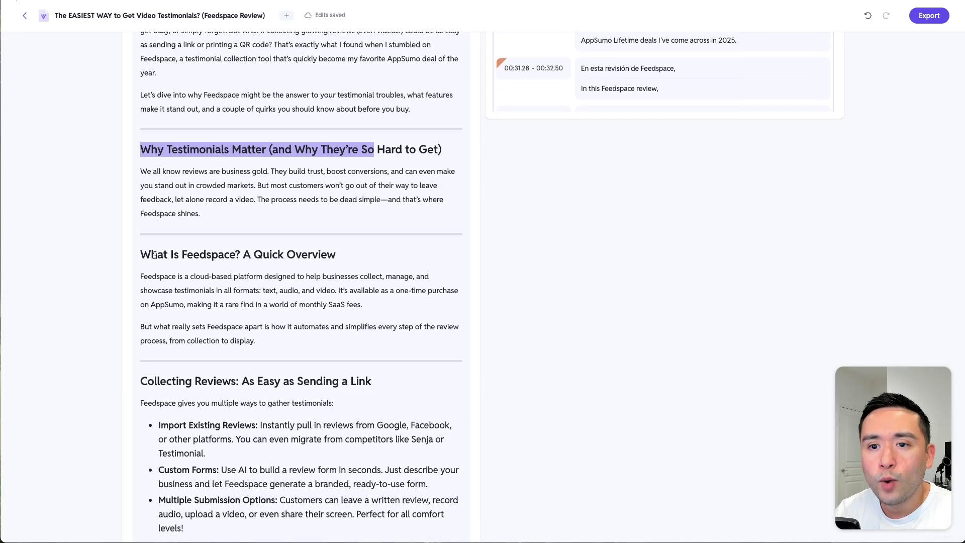
drag(157, 254, 241, 255)
scroll(241, 255, down, 6)
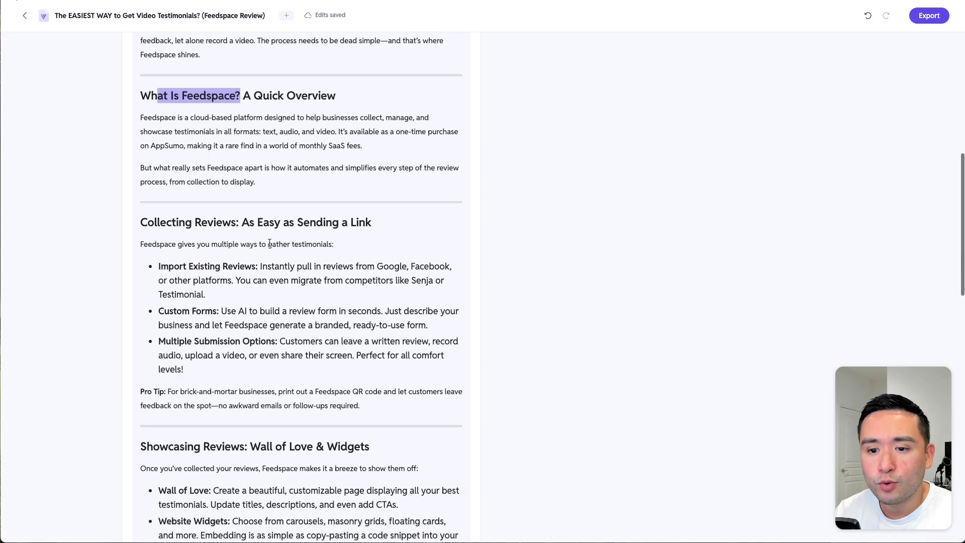
scroll(224, 304, down, 1)
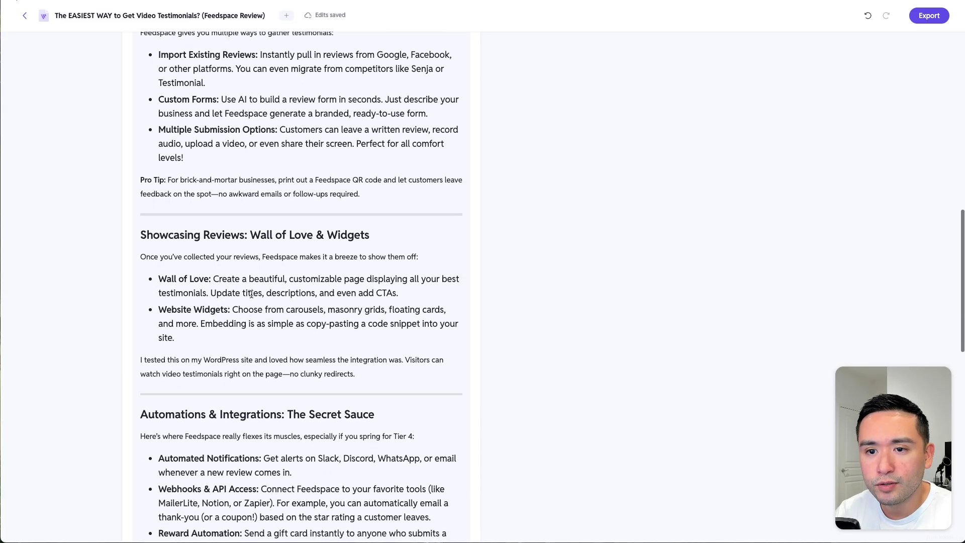
drag(159, 69, 213, 115)
drag(158, 144, 227, 145)
scroll(220, 160, down, 1)
scroll(221, 159, down, 8)
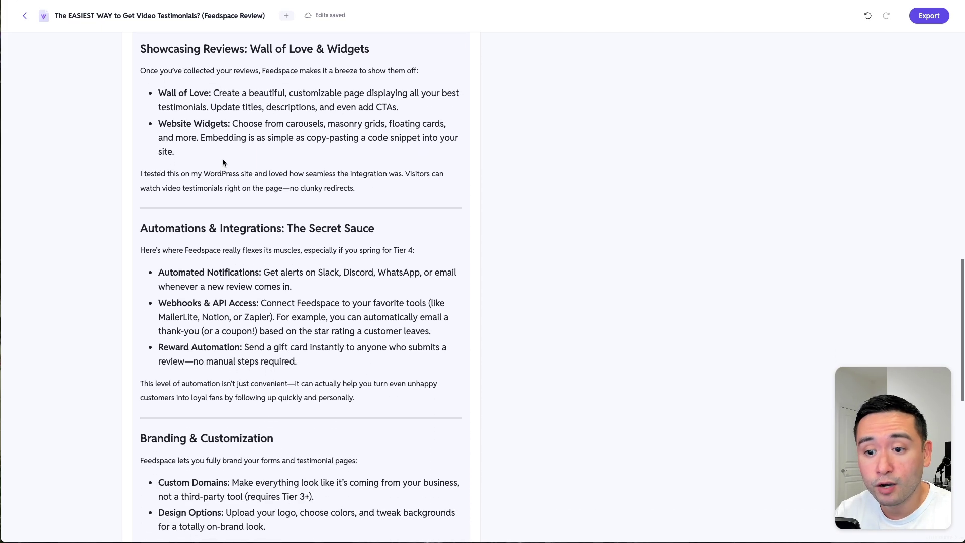
scroll(228, 160, down, 5)
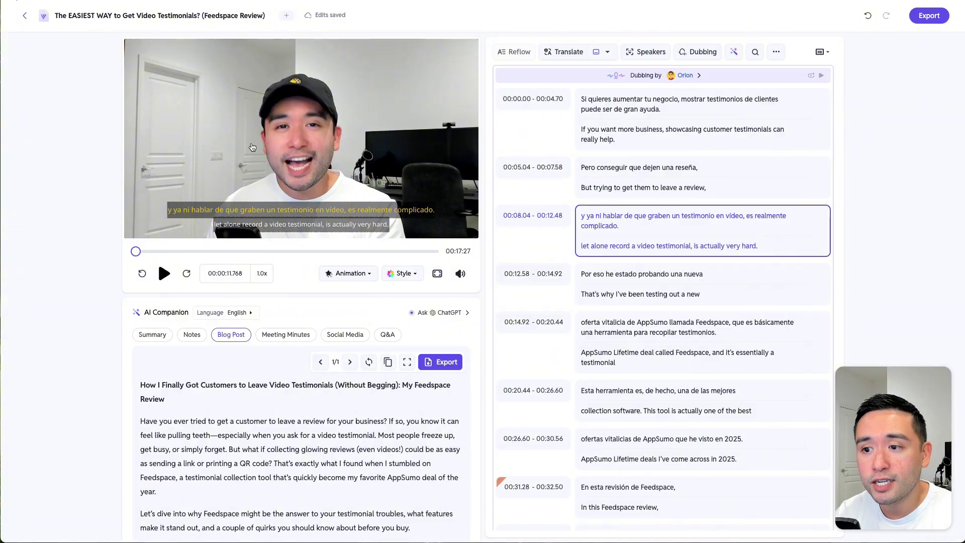
Send the transcript to ChatGPT and highlight the transcript-fetching step in its reply
click(444, 312)
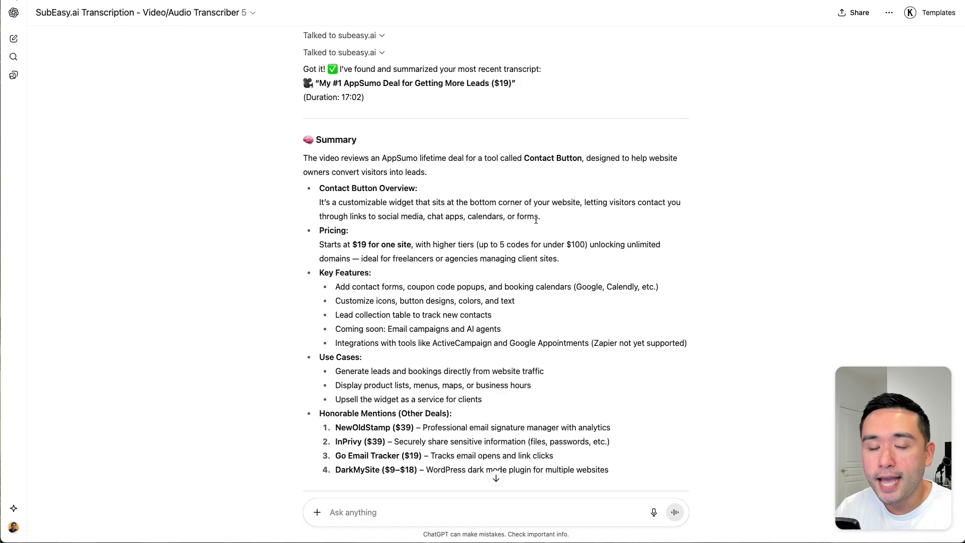
scroll(535, 223, up, 1)
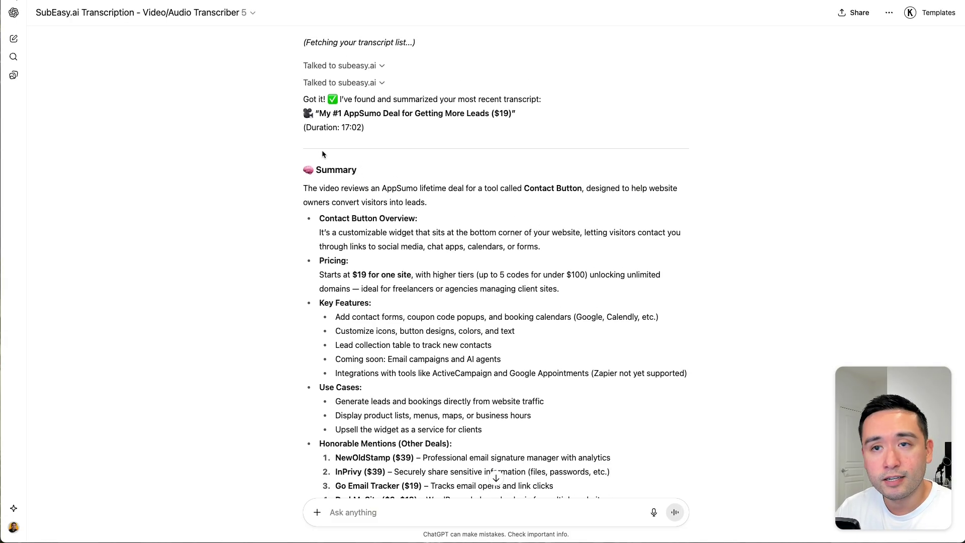
scroll(330, 169, up, 3)
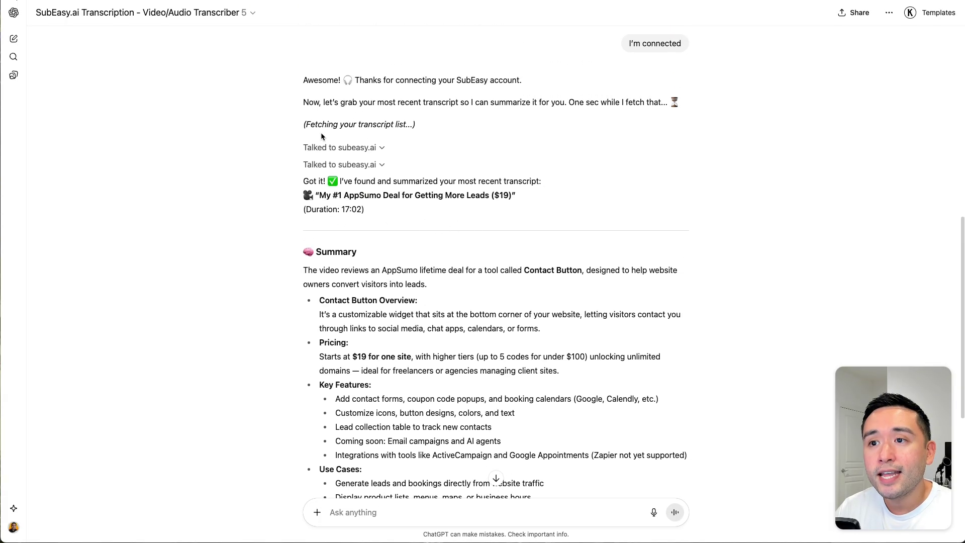
drag(306, 128, 420, 127)
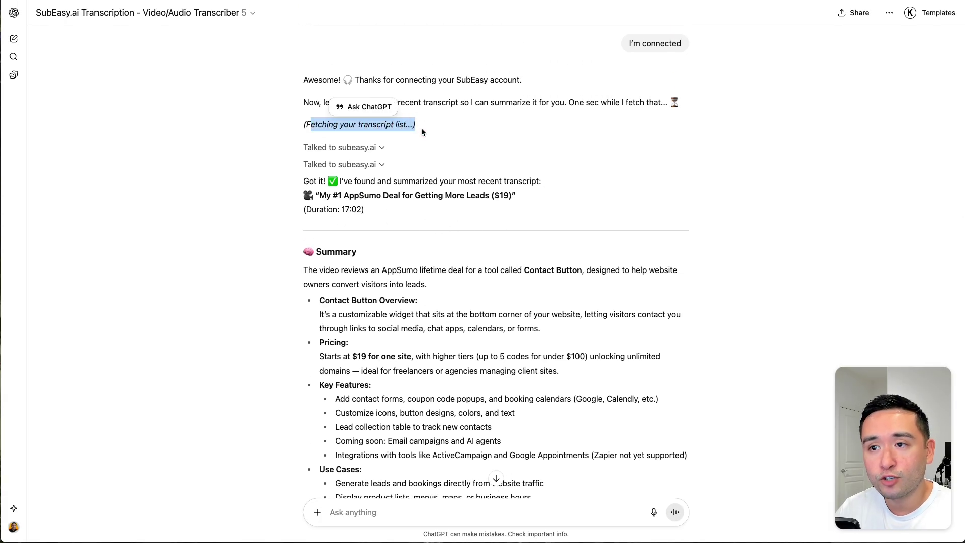
scroll(435, 140, up, 2)
scroll(461, 142, down, 2)
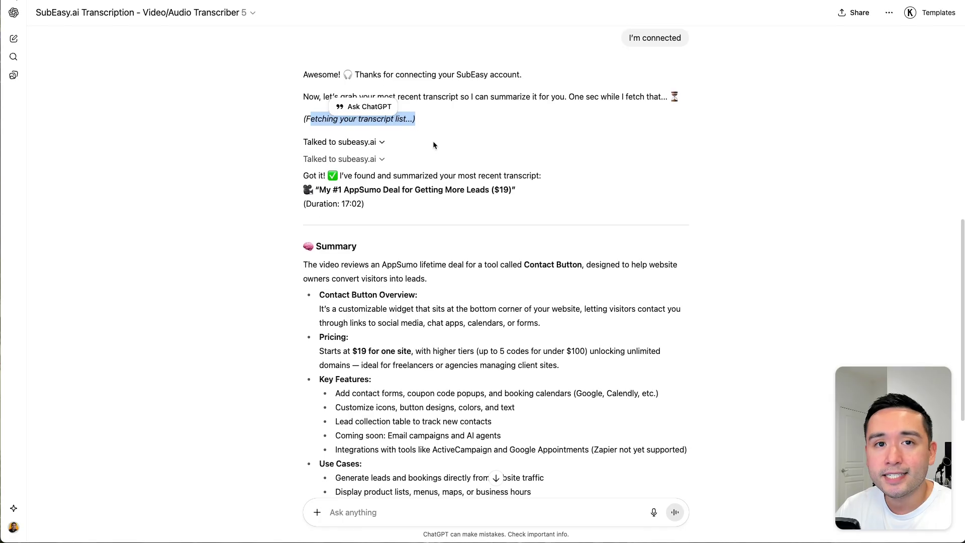
scroll(434, 143, down, 2)
scroll(435, 142, up, 4)
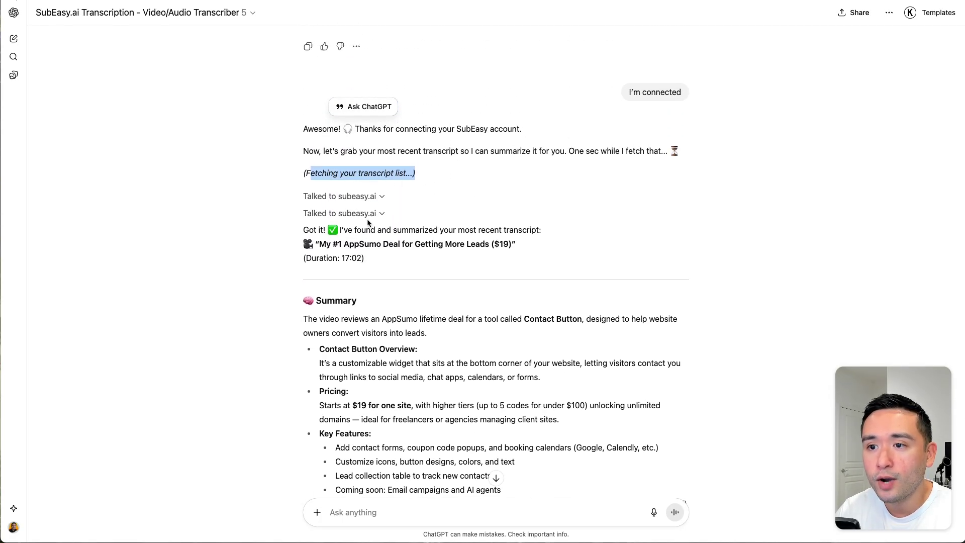
scroll(392, 211, down, 2)
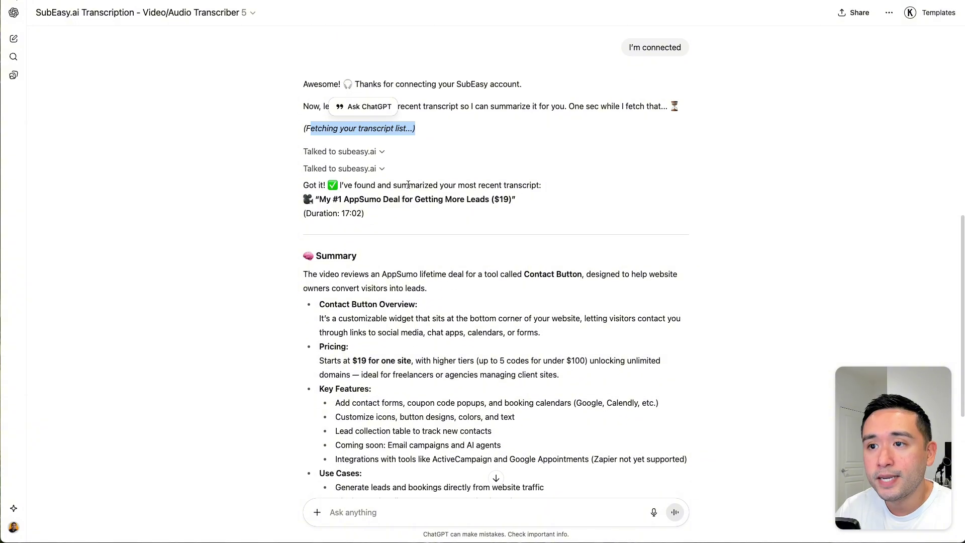
scroll(520, 114, down, 2)
Clear that highlight and scroll through the rest of ChatGPT's summary, highlighting a longer passage
click(598, 192)
scroll(544, 209, down, 1)
scroll(395, 209, down, 1)
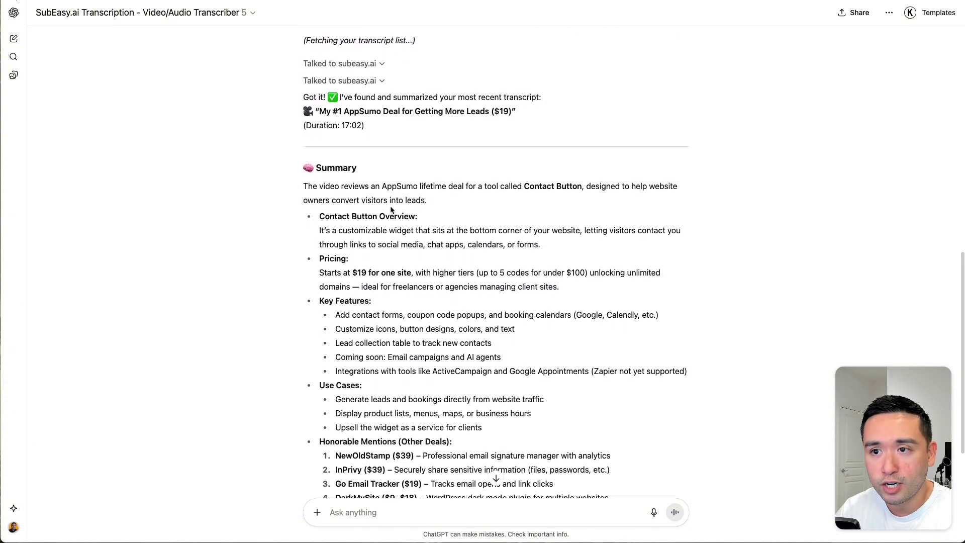
scroll(395, 209, down, 1)
drag(321, 146, 457, 373)
scroll(465, 369, down, 5)
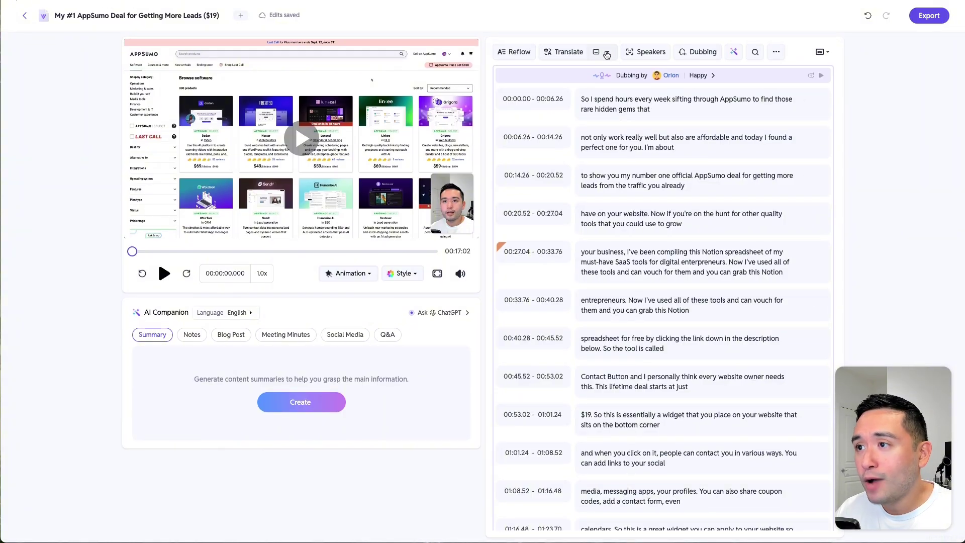
click(606, 53)
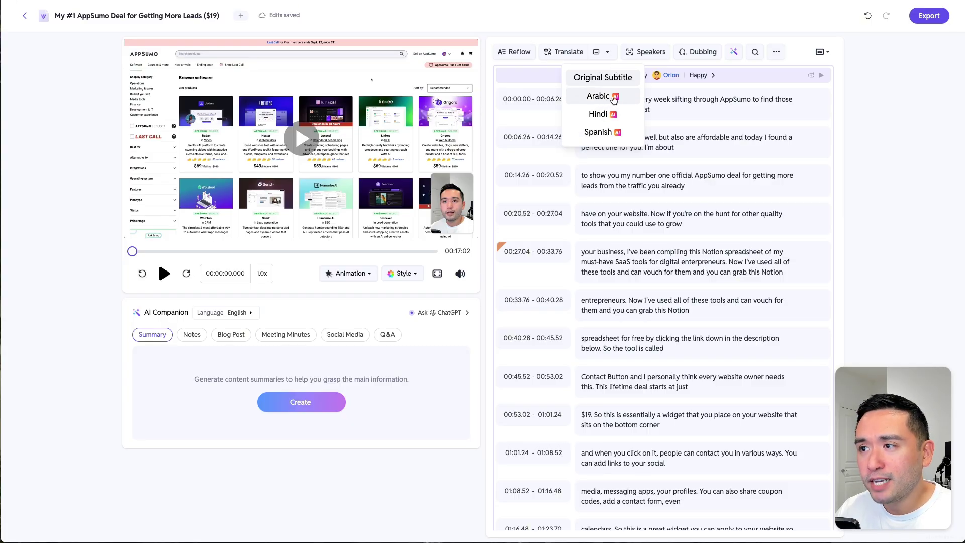
Add Hindi translations under the English subtitle lines and briefly preview the AI dubbing
click(607, 98)
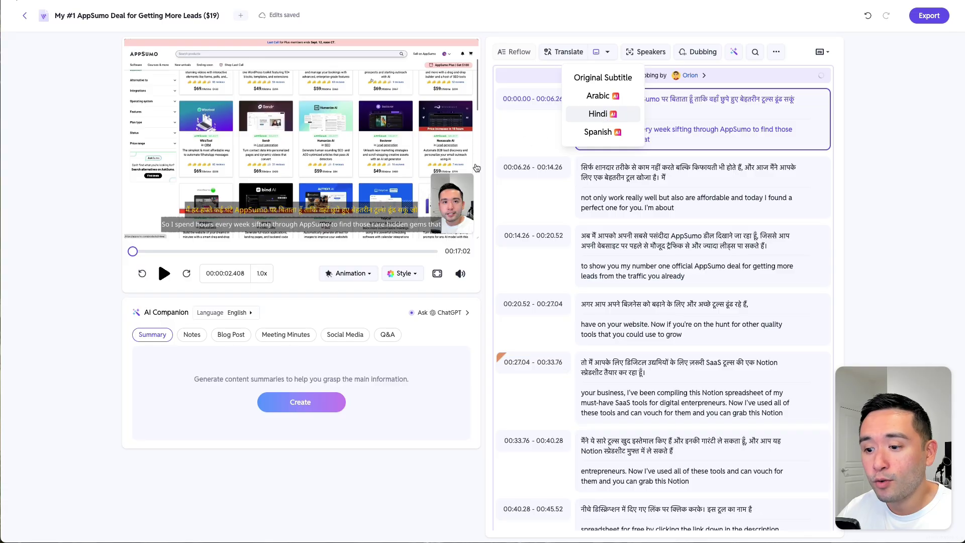
click(646, 51)
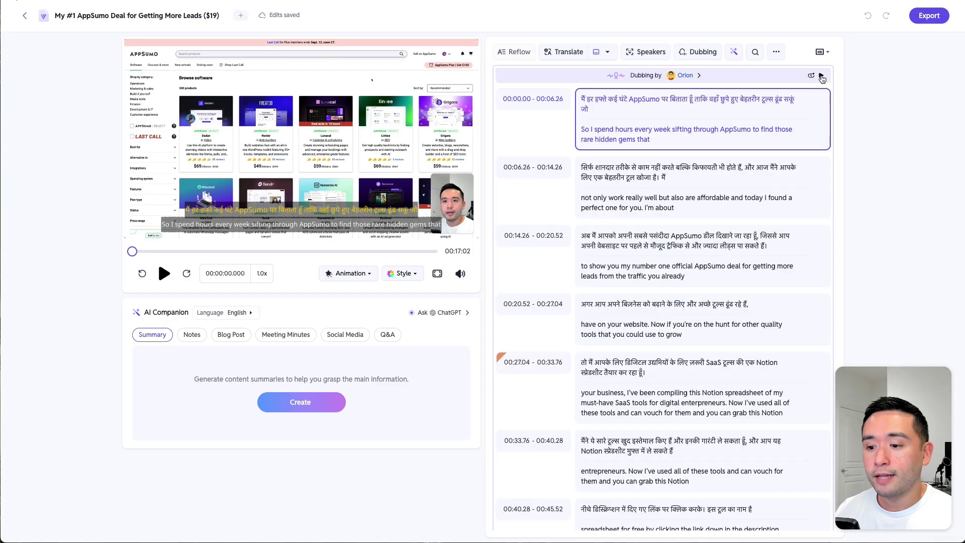
click(821, 76)
click(821, 77)
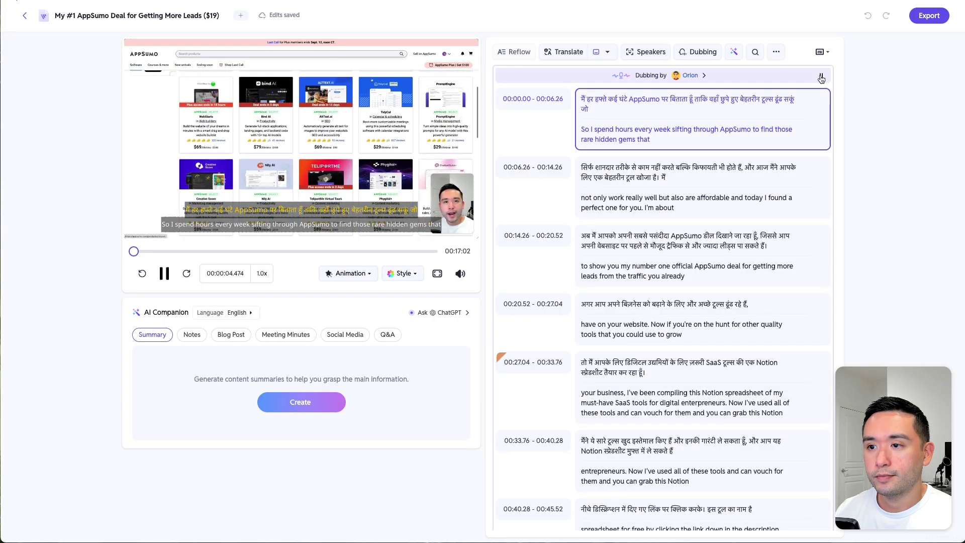
click(165, 274)
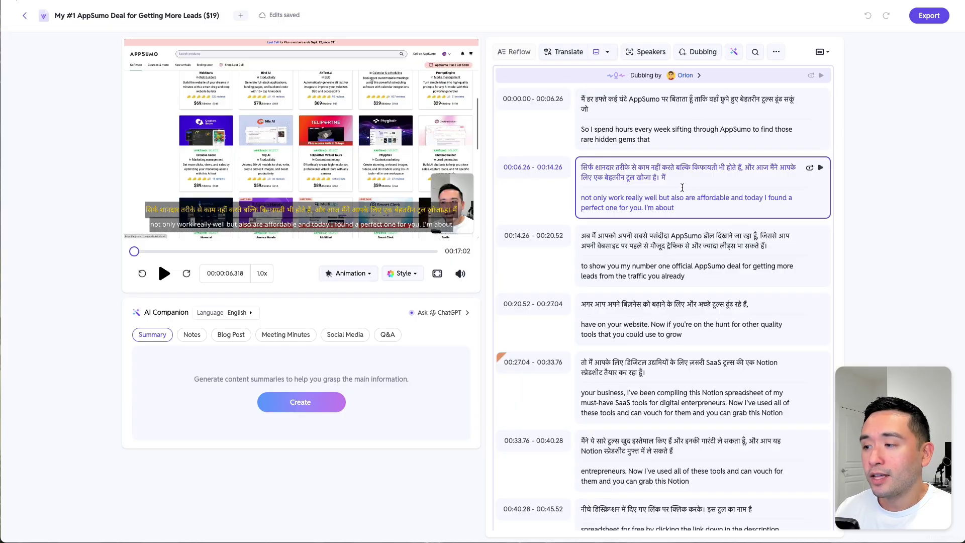
click(929, 16)
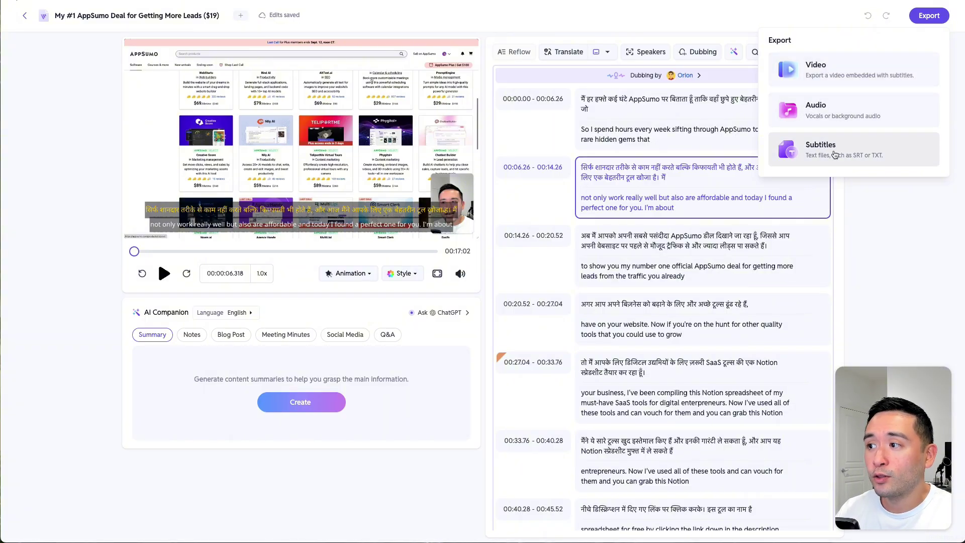
In Export > Video, try a Noto Sans 'WATERMARK' brand watermark, enlarged, less opaque and lowered, then discard it
click(815, 69)
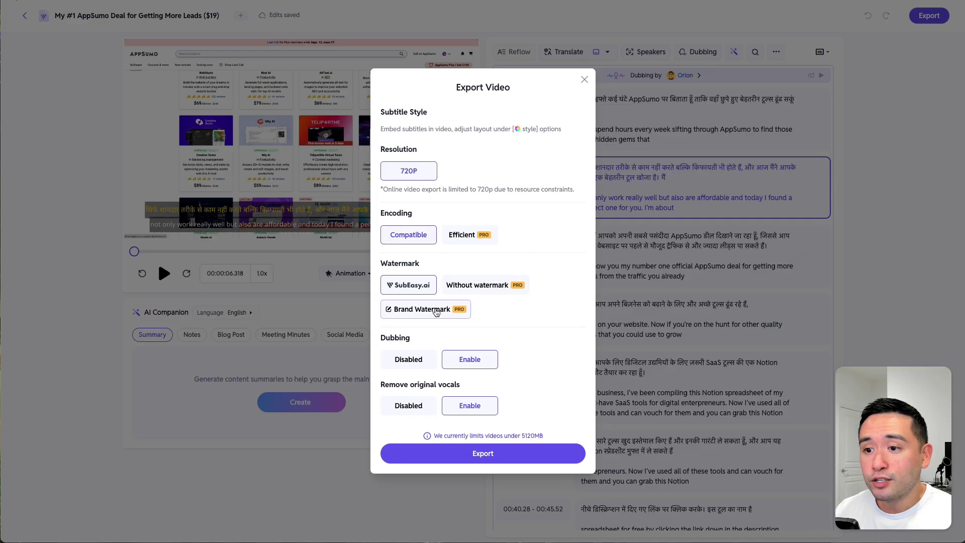
click(427, 308)
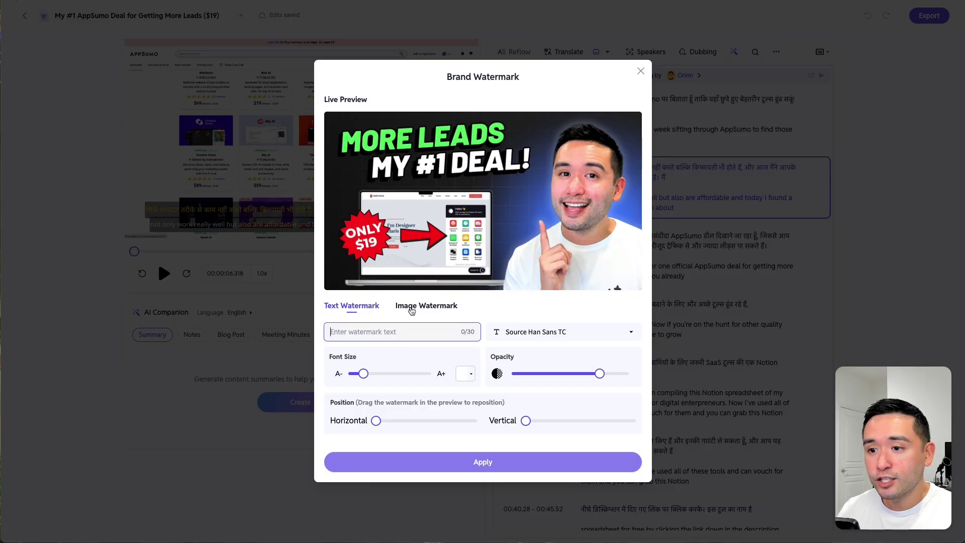
text(WATERMARK)
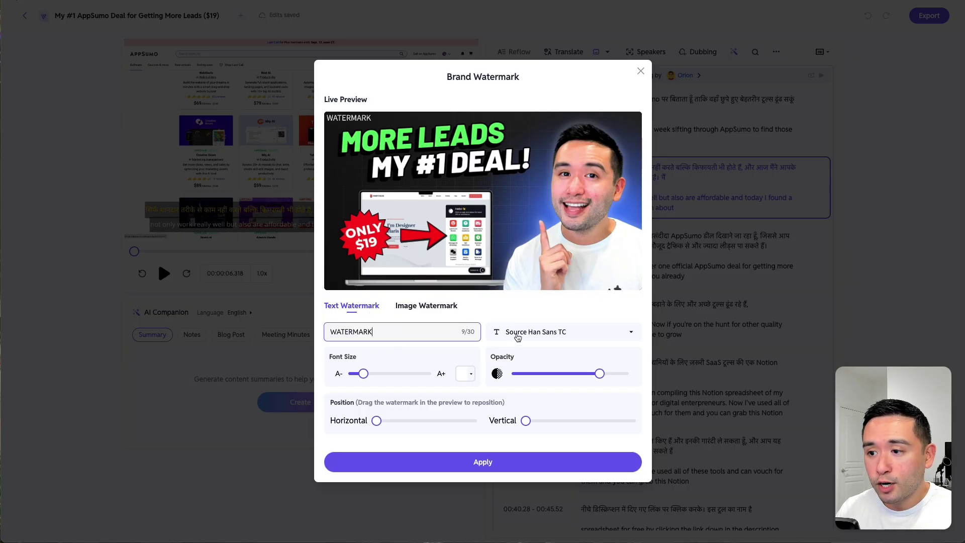
click(518, 333)
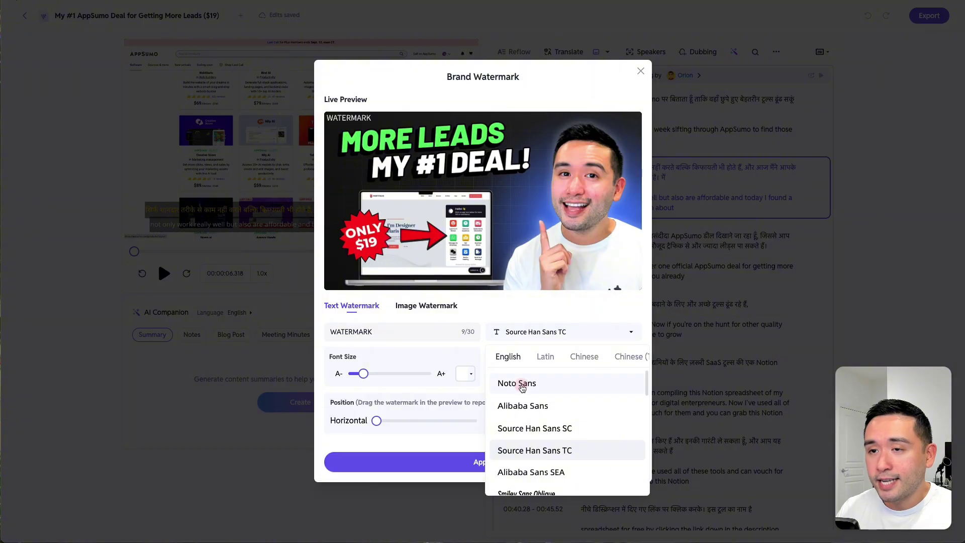
click(521, 386)
drag(363, 374, 376, 374)
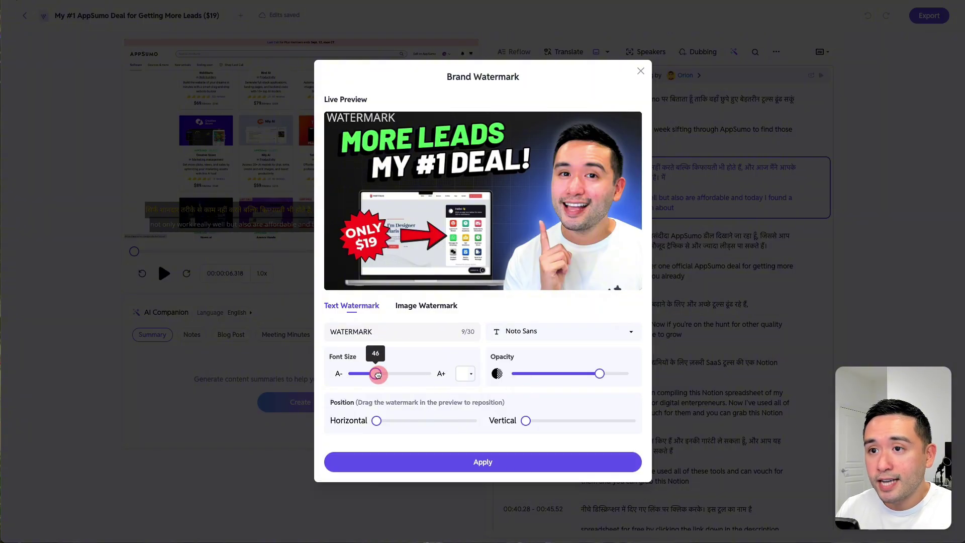
mouse_move(600, 373)
mouse_down()
mouse_move(569, 375)
mouse_move(611, 373)
mouse_up()
mouse_move(526, 420)
mouse_down()
mouse_move(571, 419)
mouse_move(526, 420)
mouse_up()
key(Escape)
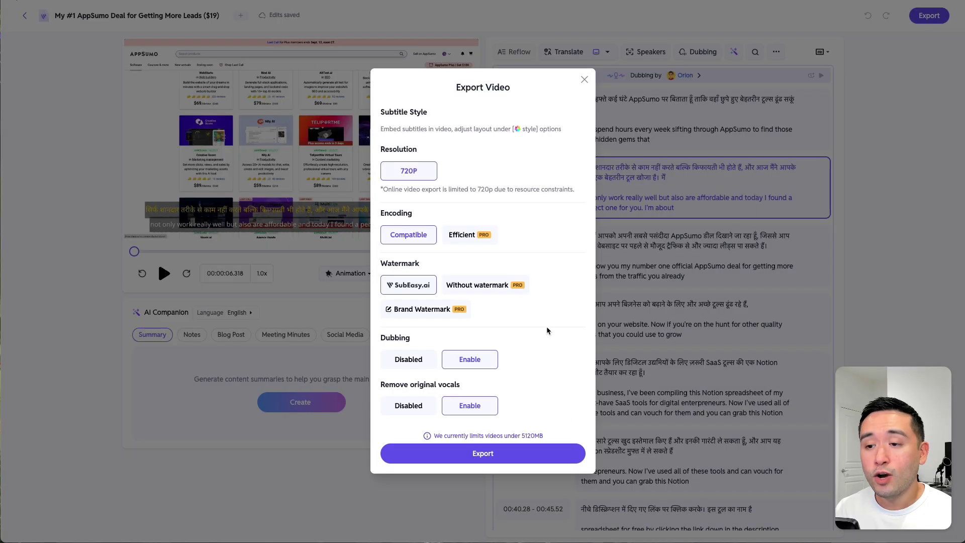